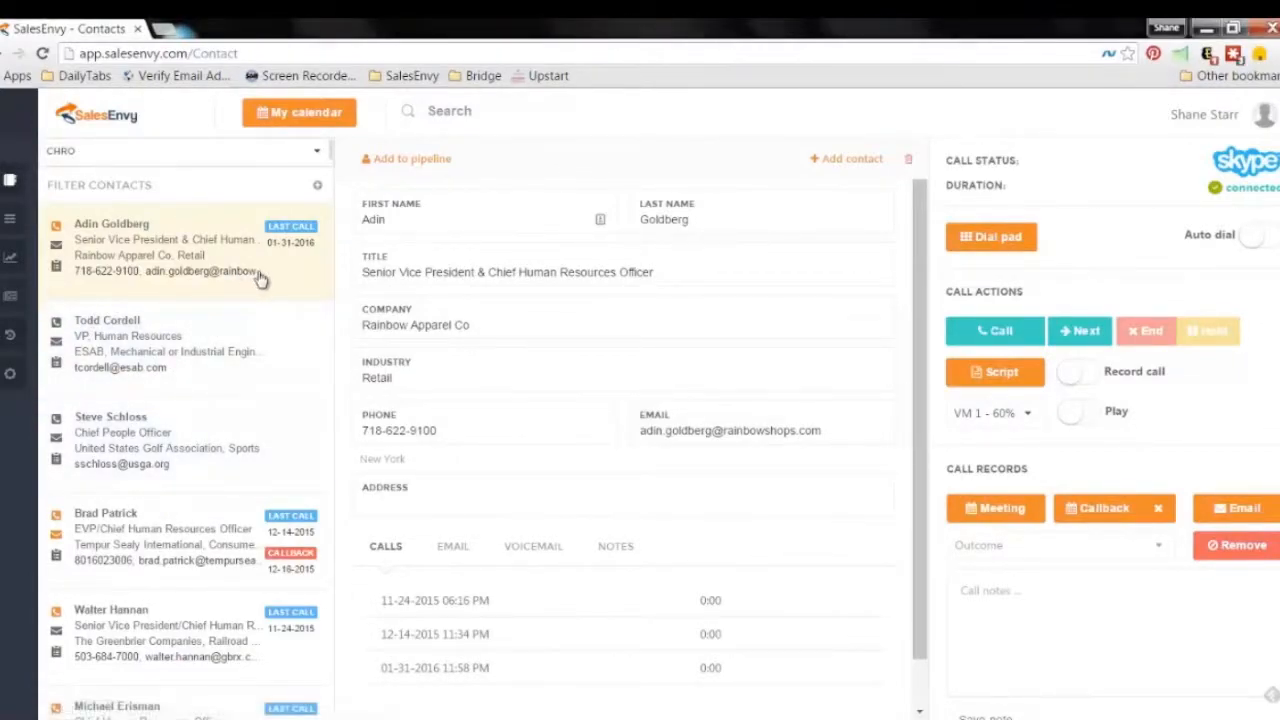
- Look through the contacts in the CHRO list and return to its beginning
scroll(263, 349, "down", 6)
scroll(265, 349, "up", 1)
scroll(265, 350, "down", 10)
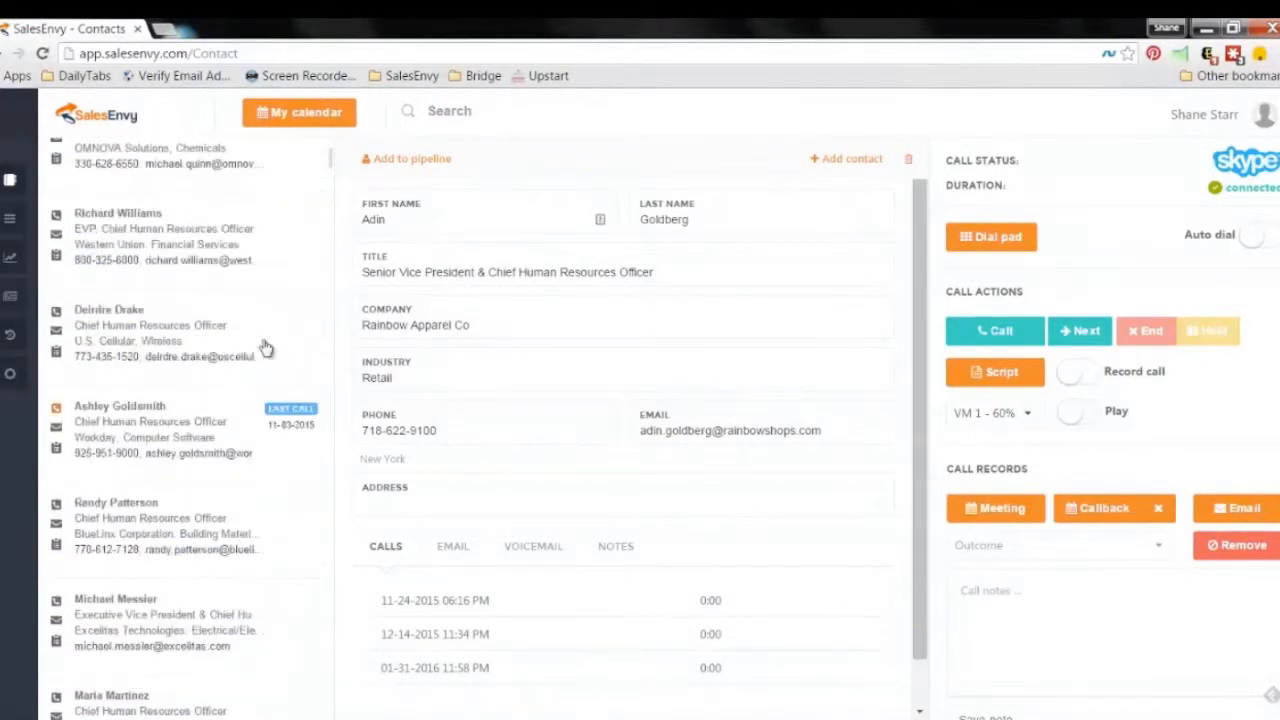
scroll(268, 360, "down", 8)
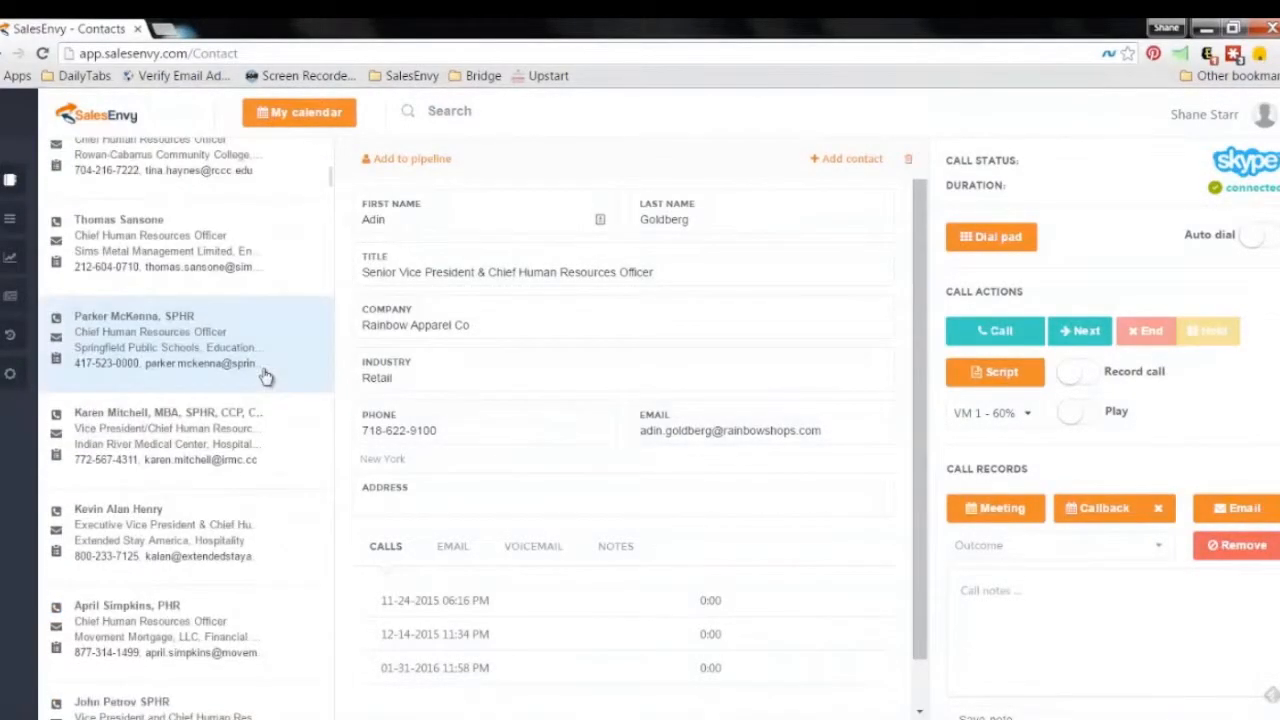
scroll(265, 552, "up", 5)
scroll(266, 555, "up", 5)
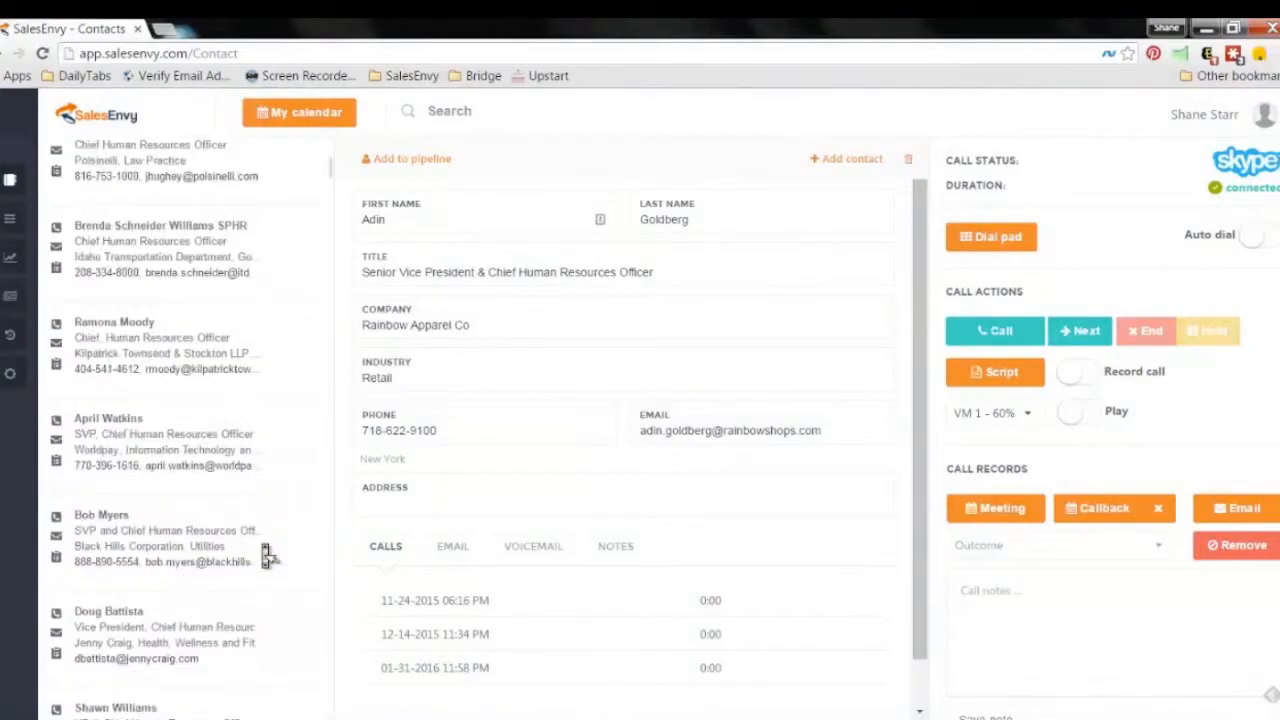
scroll(215, 315, "up", 5)
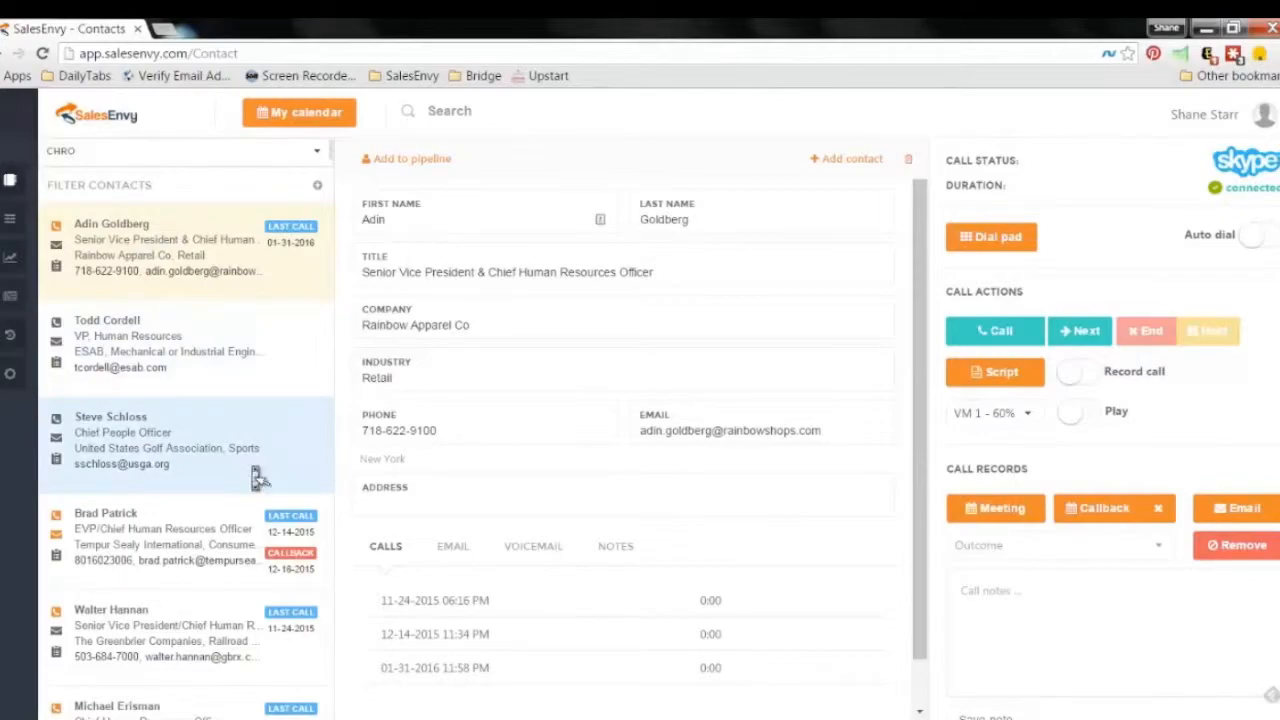
scroll(257, 471, "down", 5)
scroll(257, 476, "down", 10)
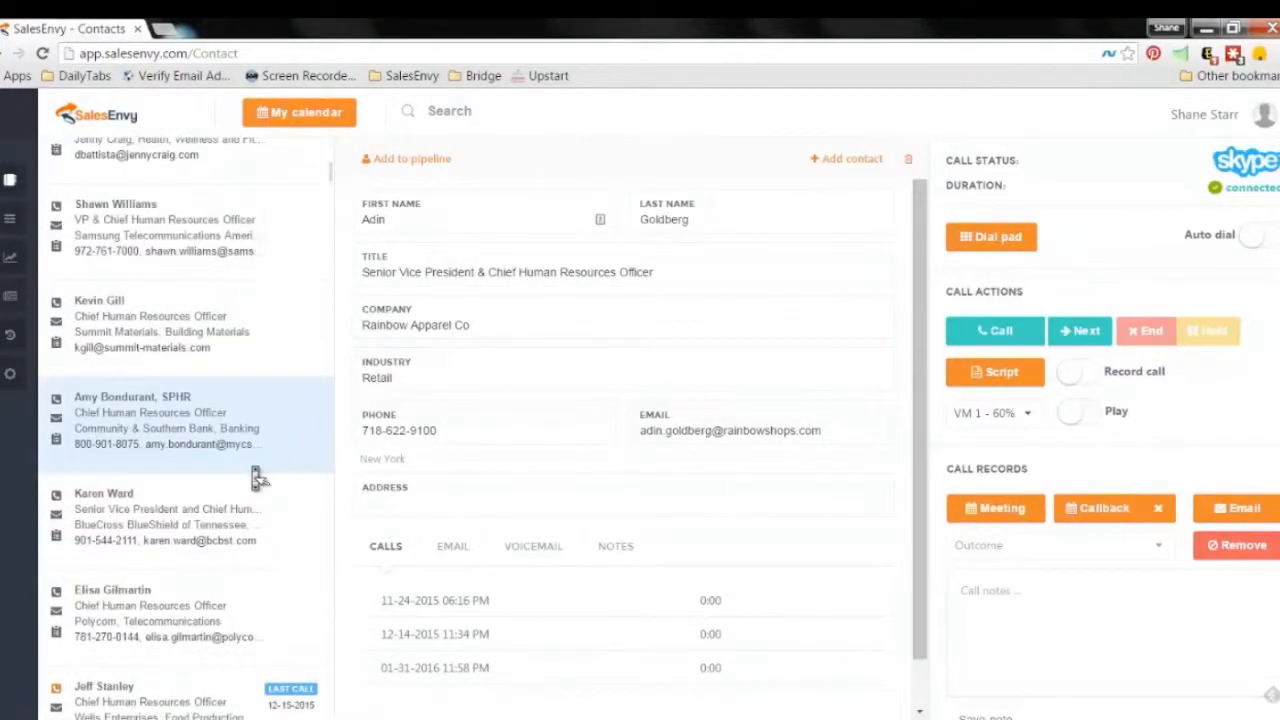
scroll(257, 476, "up", 15)
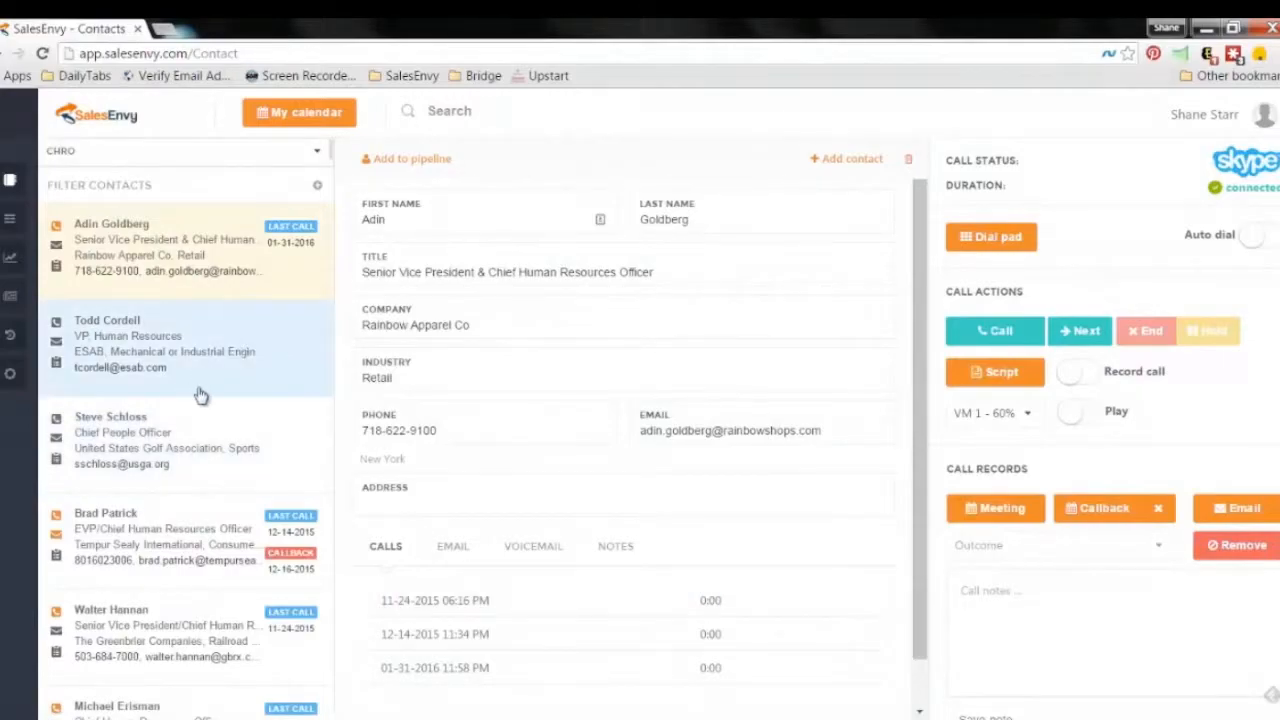
- Open the ESAB contact, then the Tempur Sealy International contact and view its email, voicemail and notes history
left_click(270, 369)
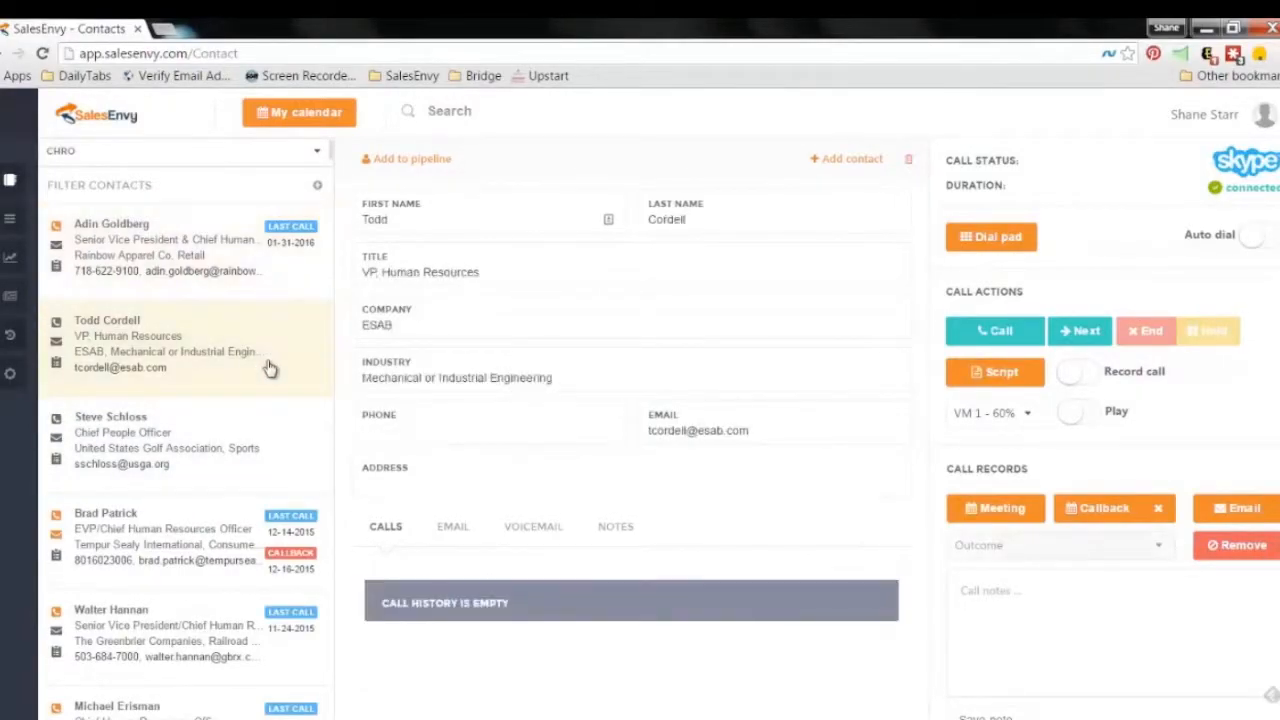
left_click(205, 547)
scroll(578, 455, "down", 1)
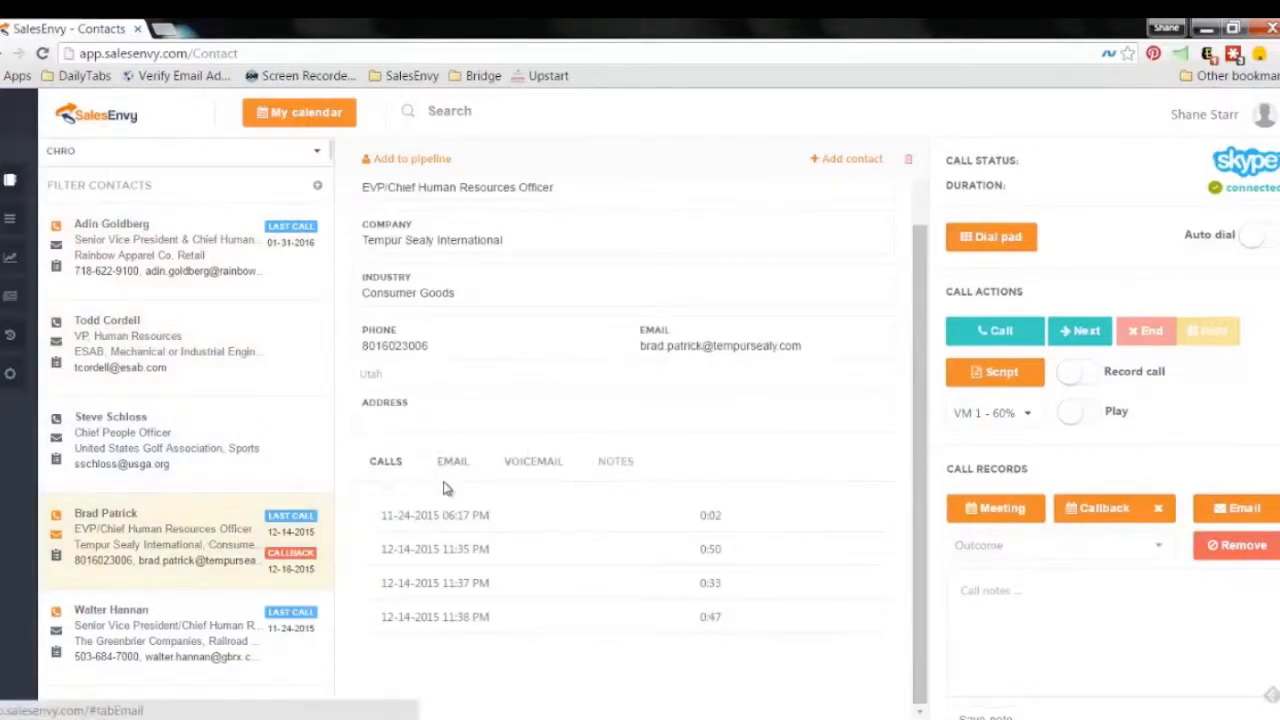
left_click(455, 466)
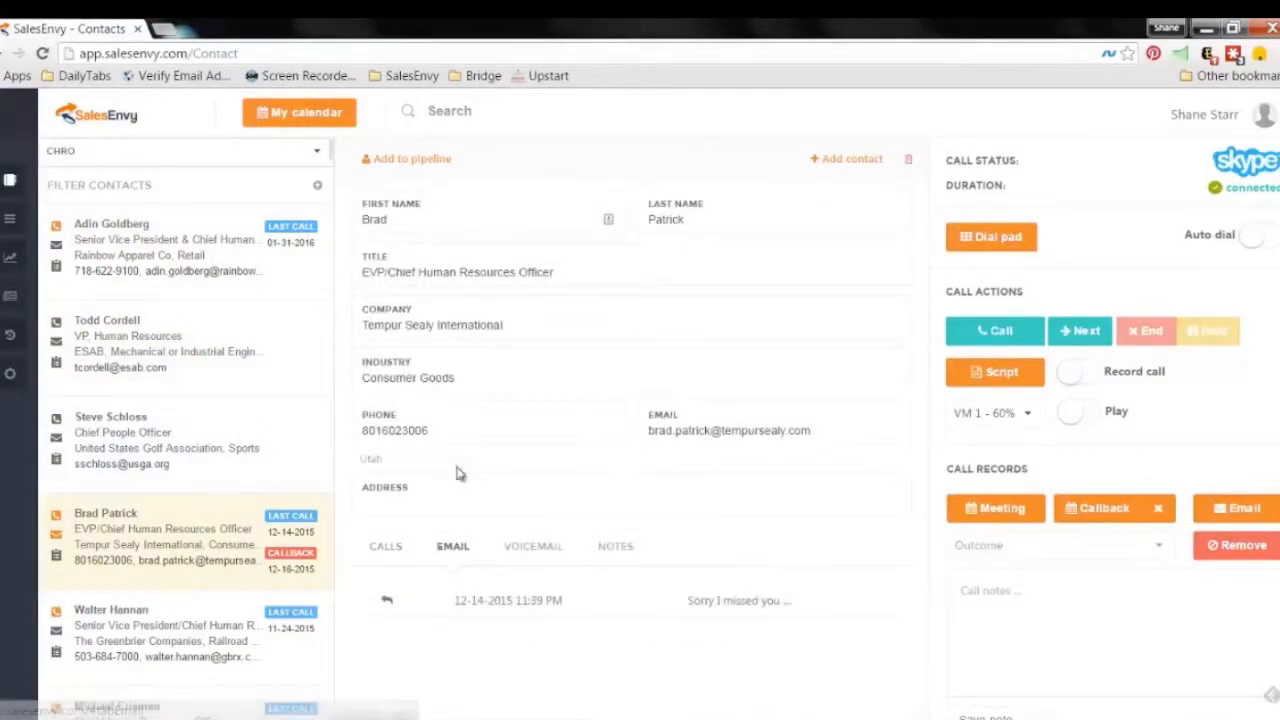
left_click(523, 548)
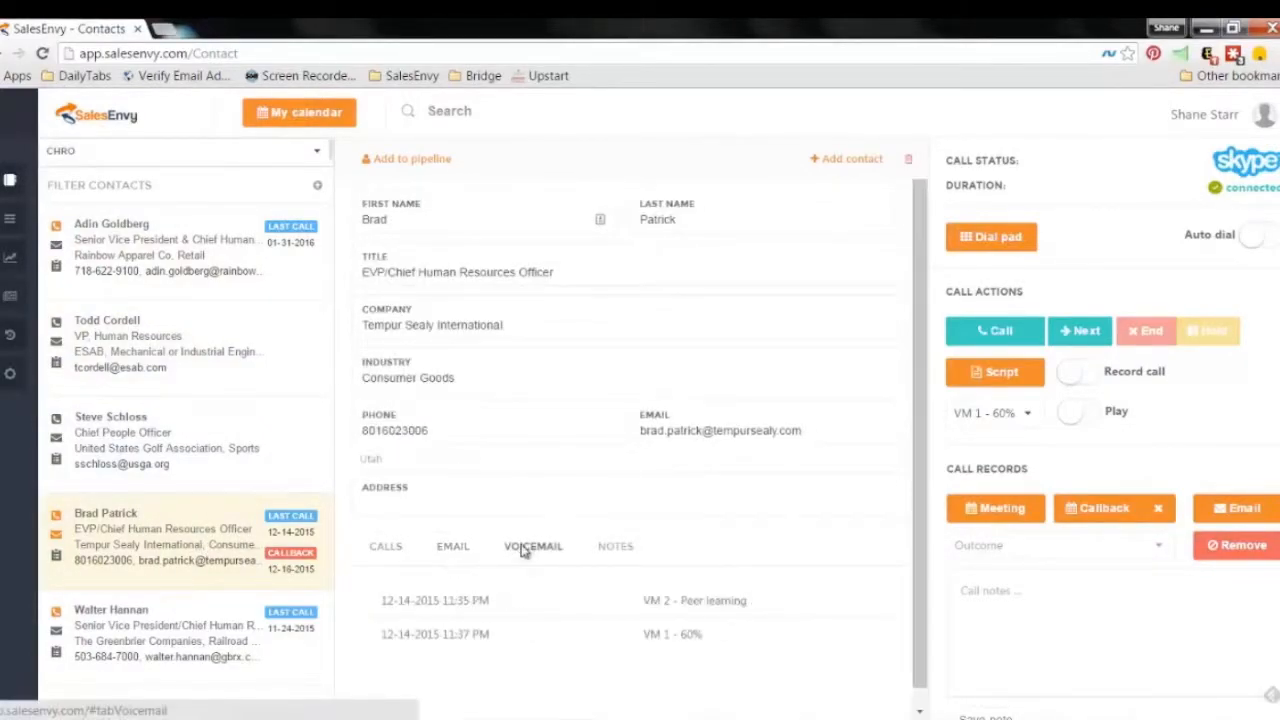
left_click(615, 550)
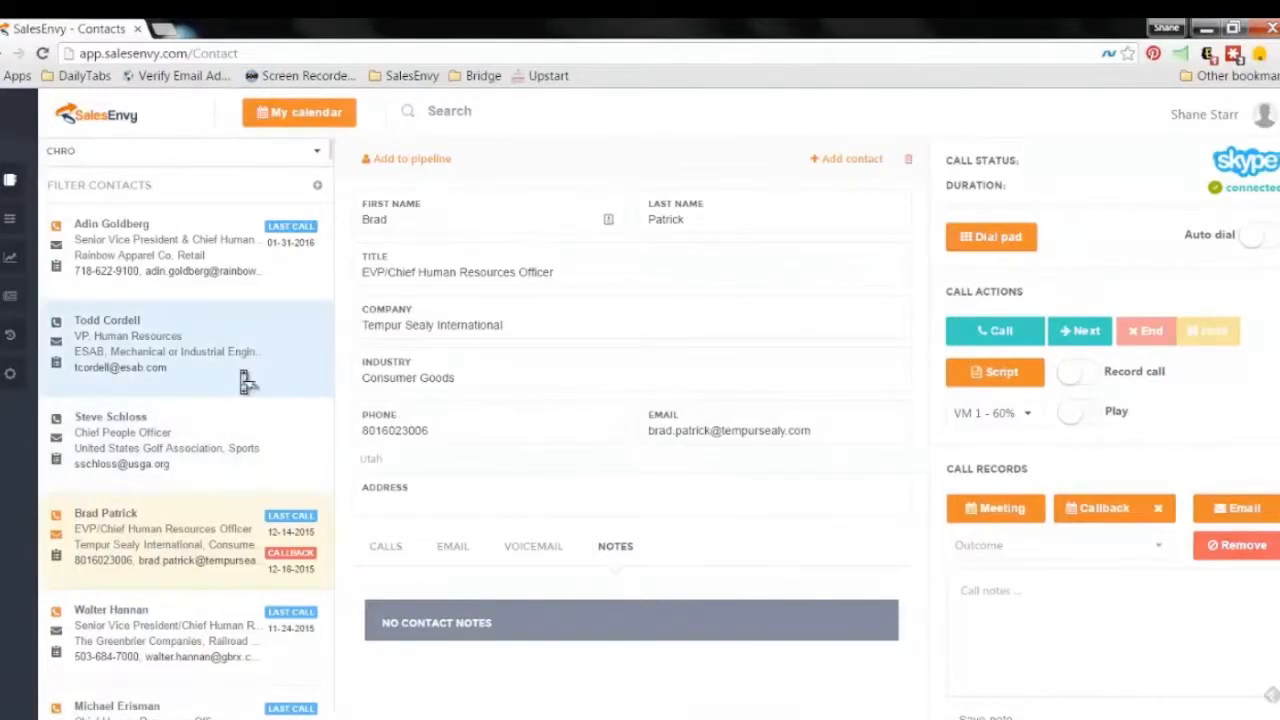
- Open the Rainbow Apparel Co contact, view the dial pad and close it again
left_click(195, 255)
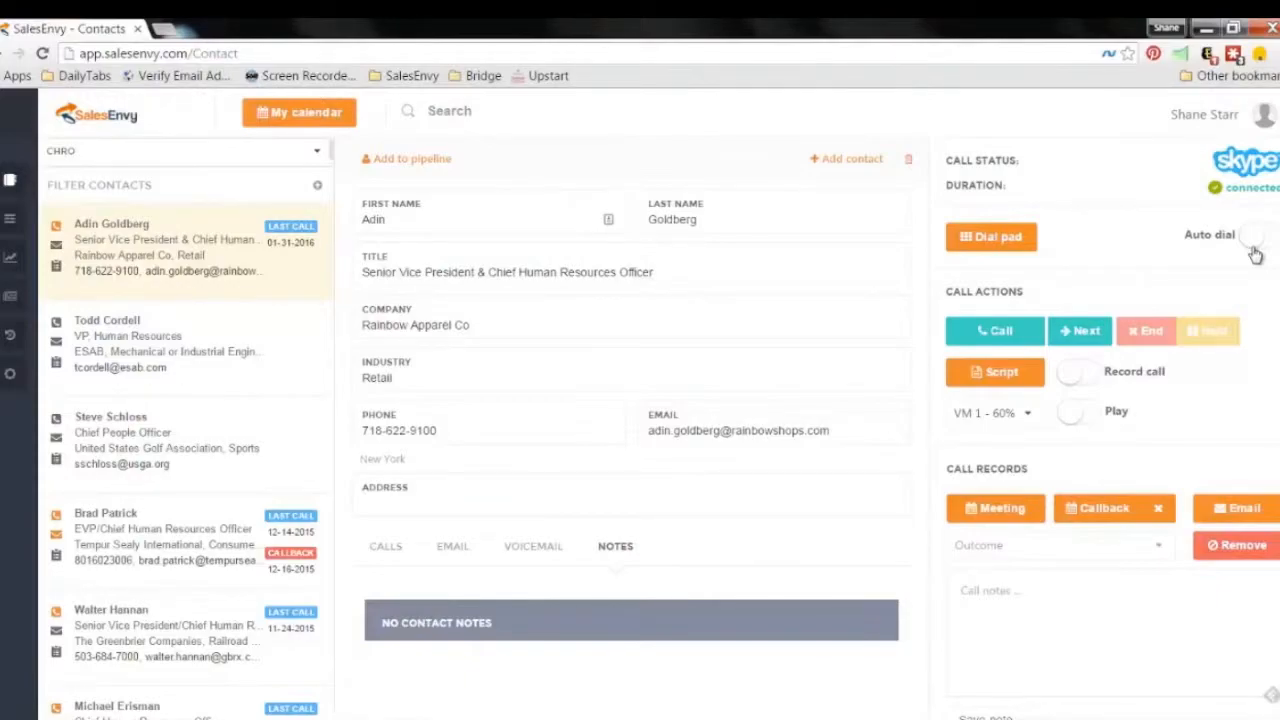
left_click(1018, 250)
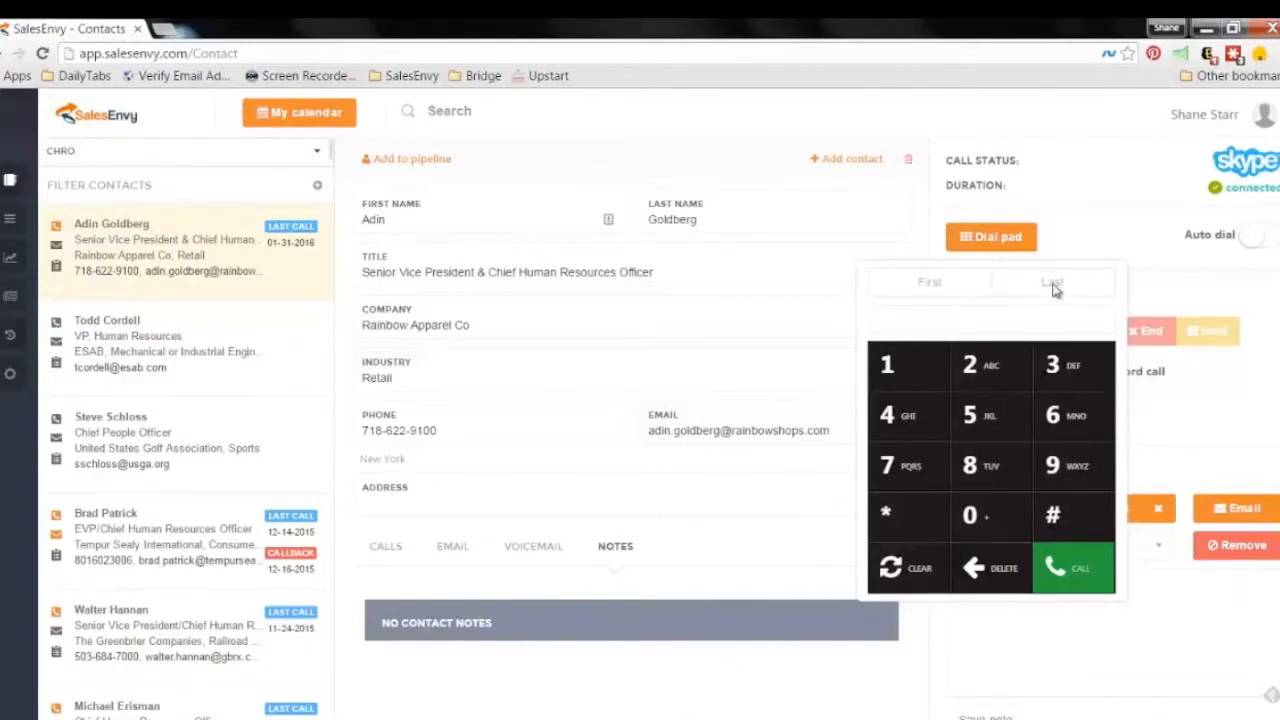
left_click(1076, 236)
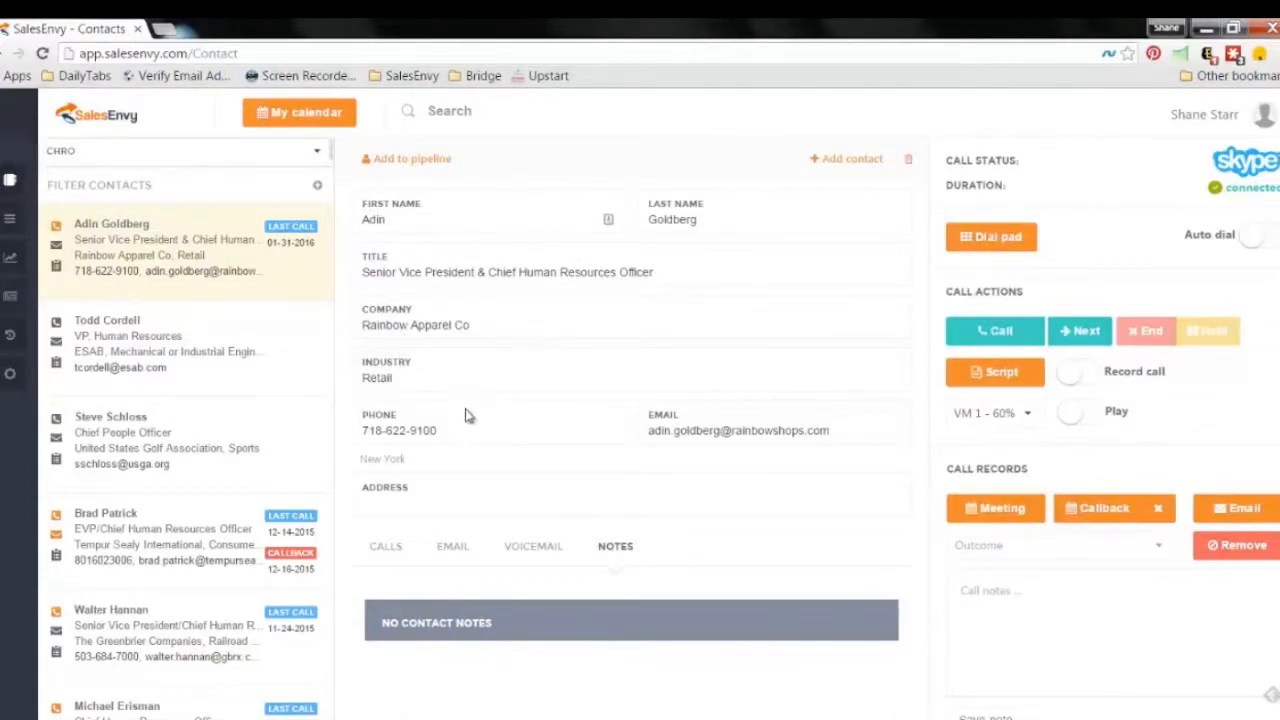
- Highlight the job title in the Rainbow Apparel Co contact's details, then clear the selection
left_click(667, 271)
left_click_drag(667, 271, 338, 300)
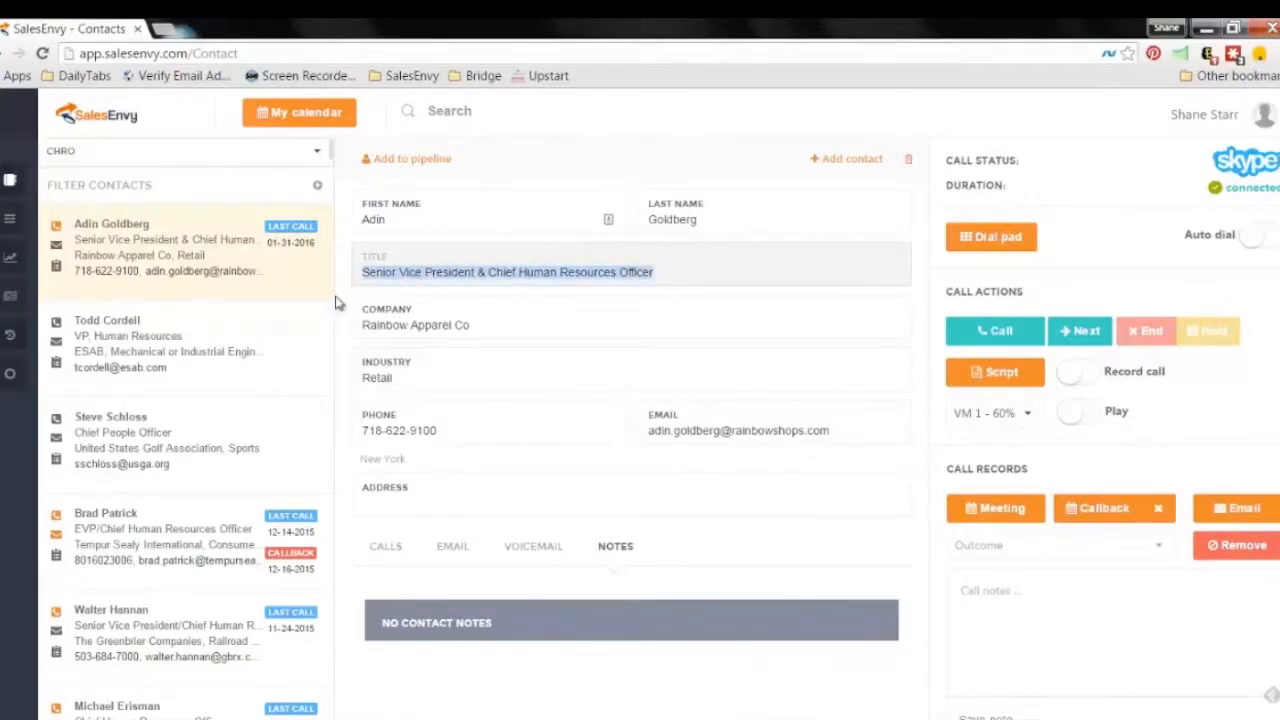
left_click(714, 241)
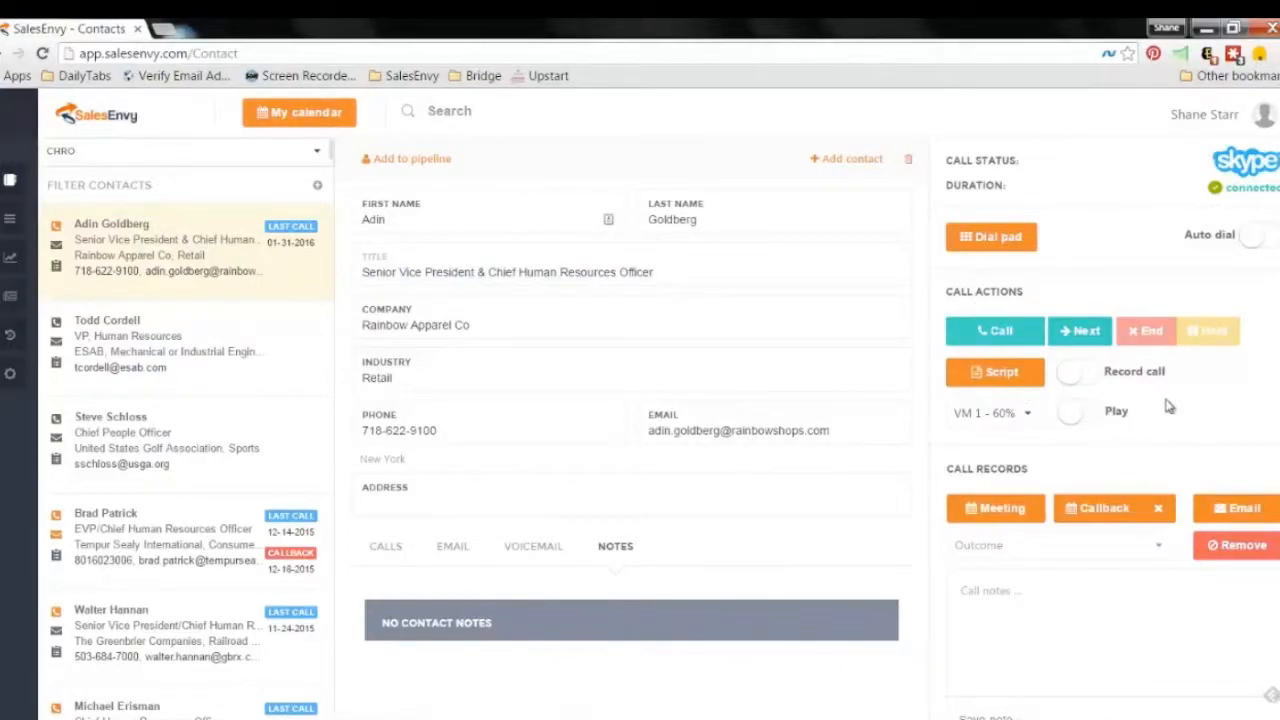
- Read the "Ask 2 questions .." call script, highlighting the merged title and company and checking the call notes field, then close it
left_click(1015, 373)
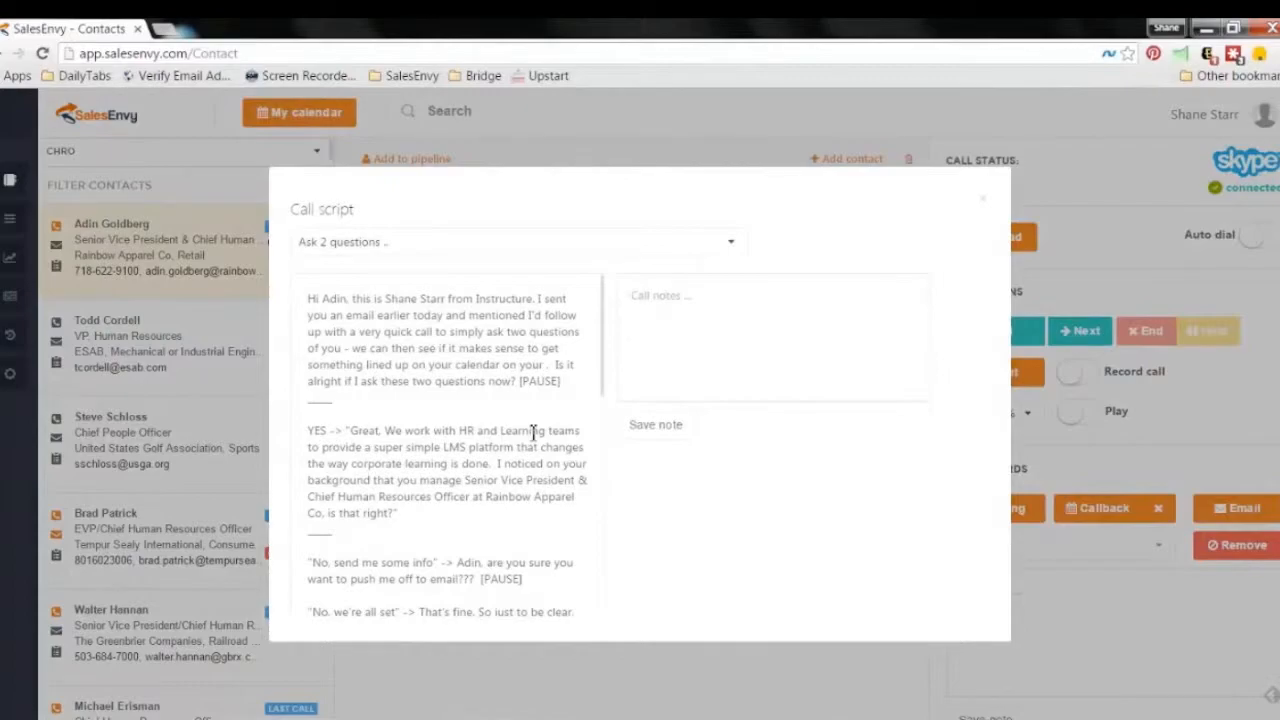
scroll(530, 411, "down", 5)
scroll(530, 411, "up", 5)
left_click_drag(309, 300, 490, 318)
scroll(490, 318, "down", 3)
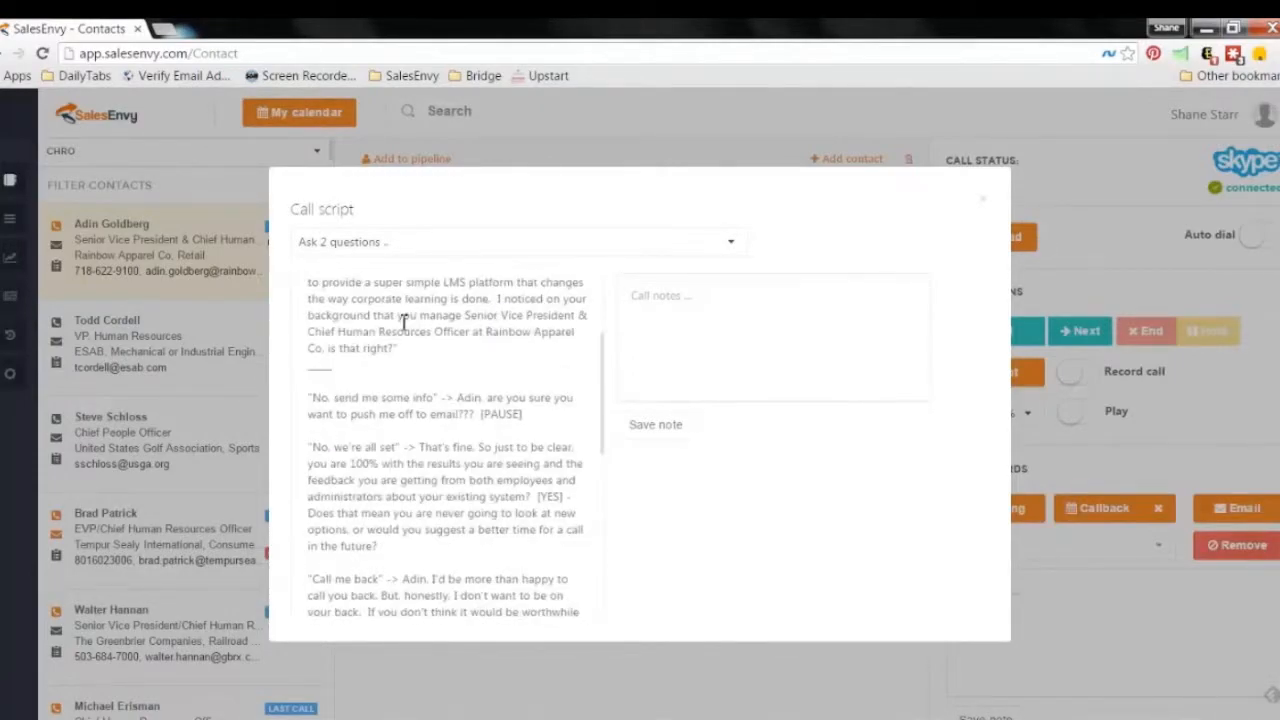
left_click_drag(309, 332, 428, 333)
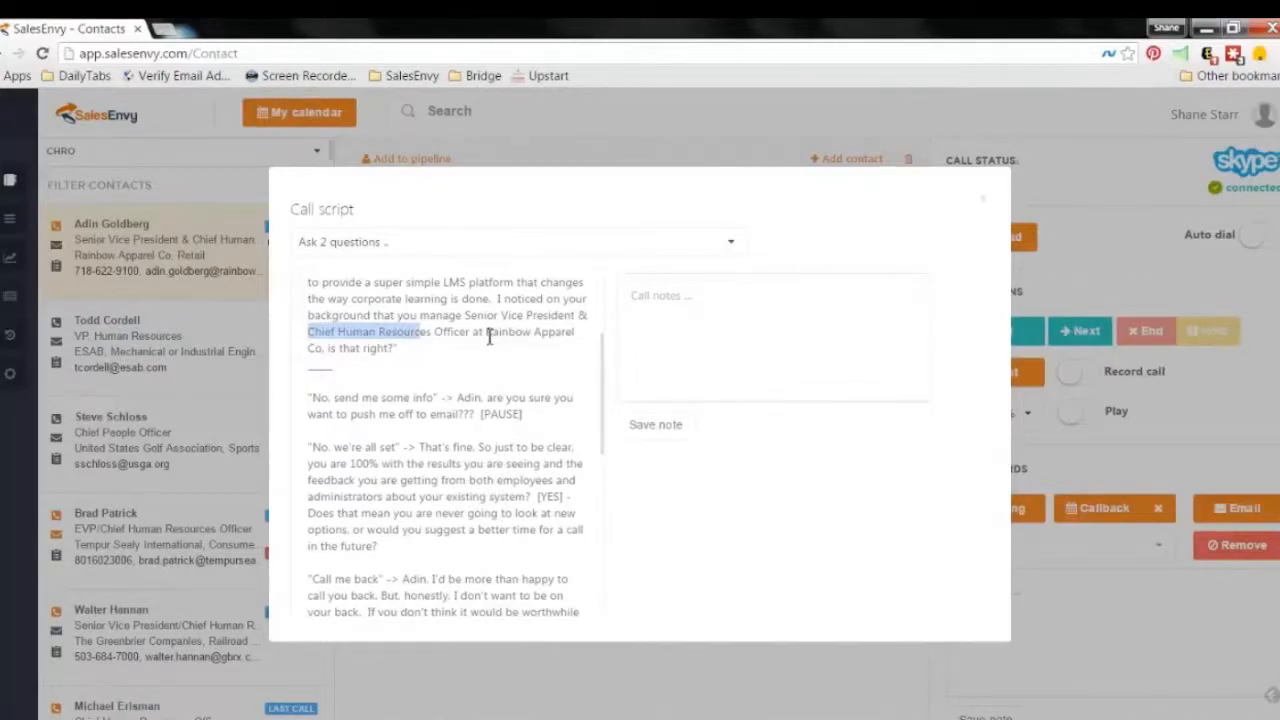
left_click_drag(487, 332, 527, 350)
scroll(527, 350, "up", 2)
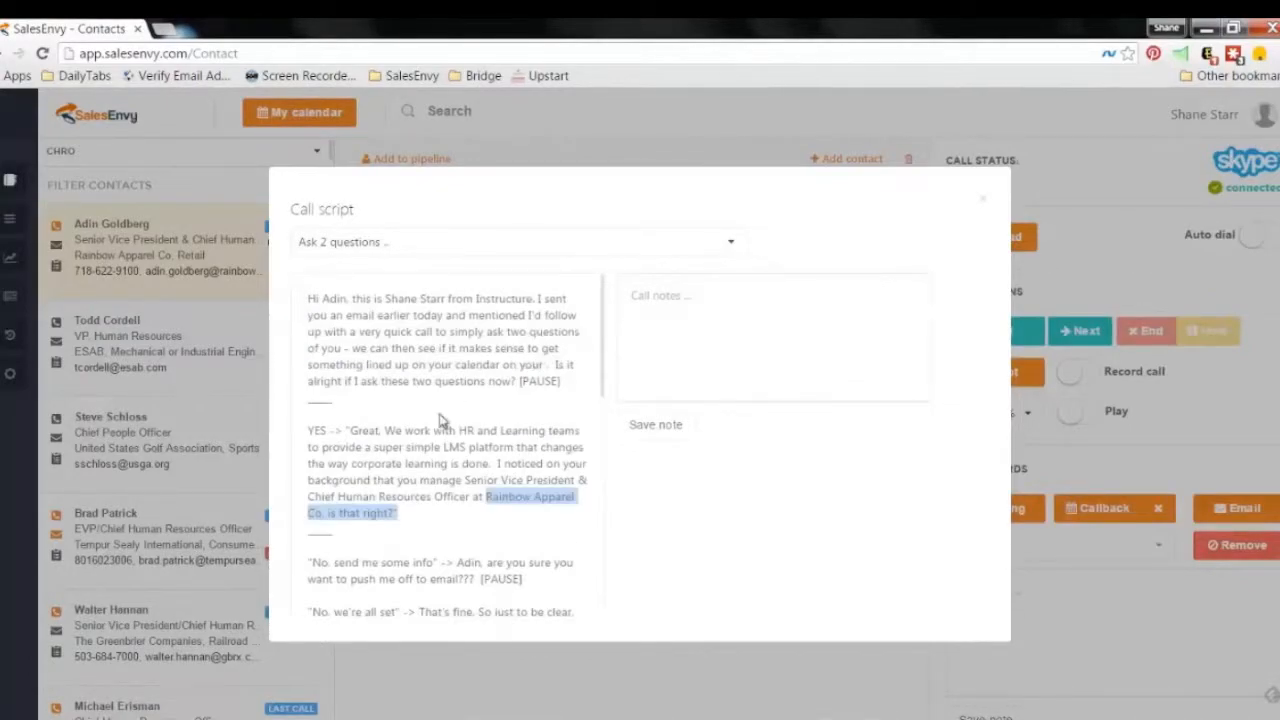
left_click(444, 423)
left_click(697, 337)
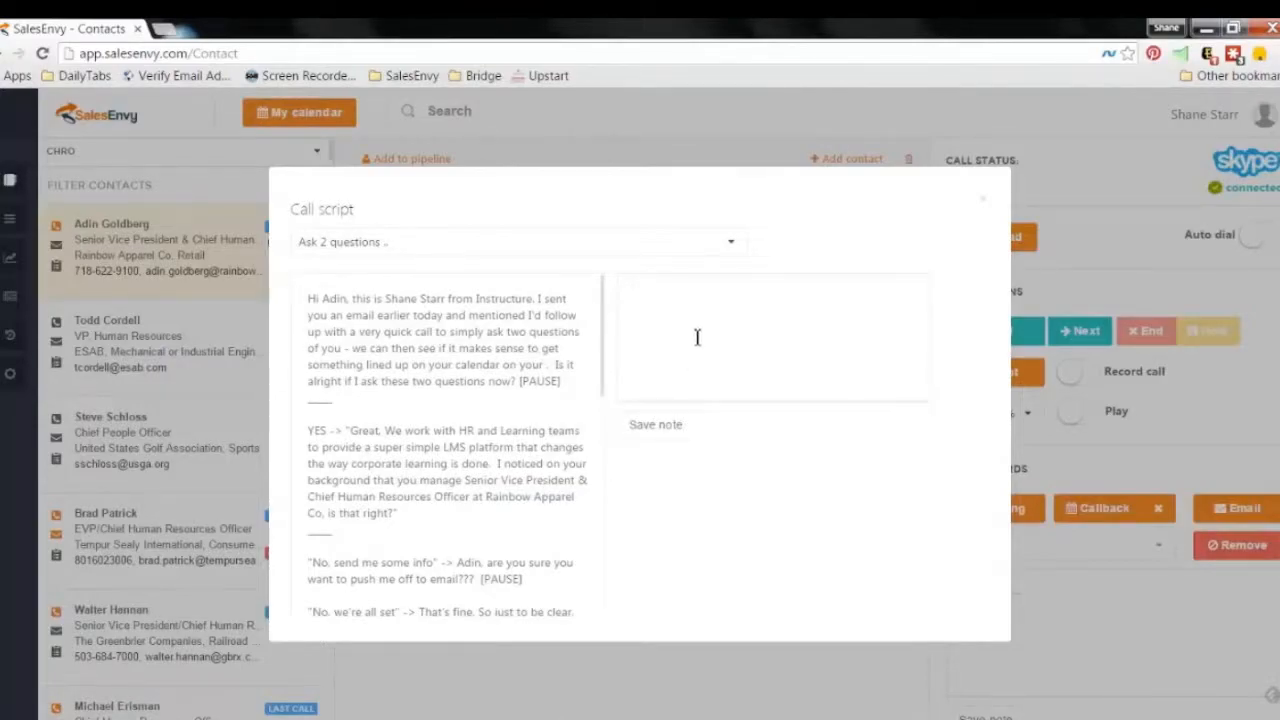
left_click(986, 206)
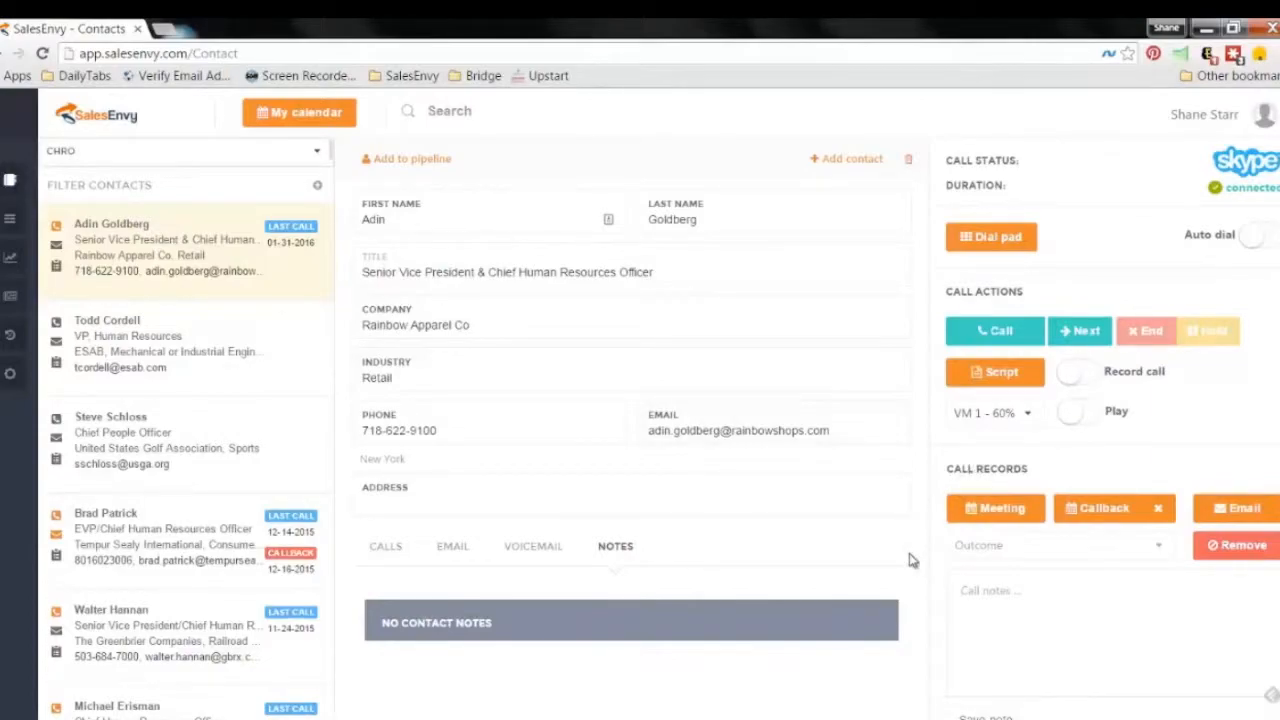
- View the new meeting form for the Rainbow Apparel Co contact and dismiss it without saving
left_click(1003, 509)
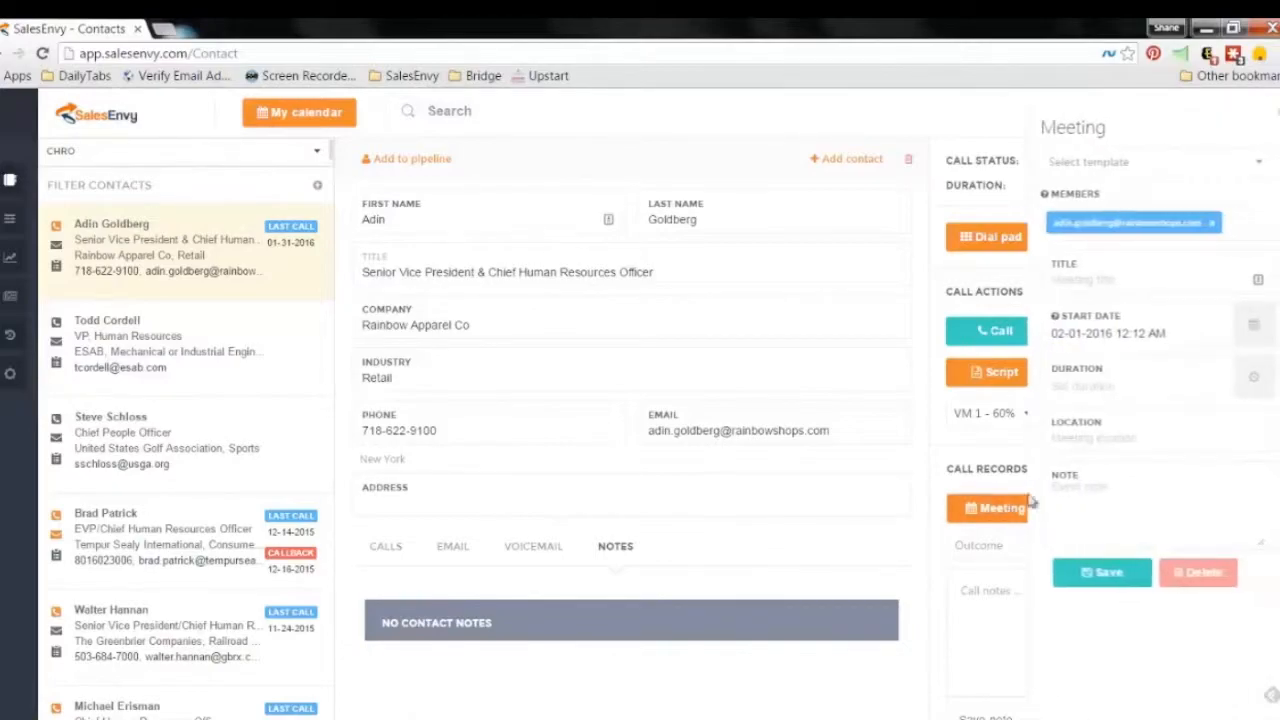
left_click(1200, 572)
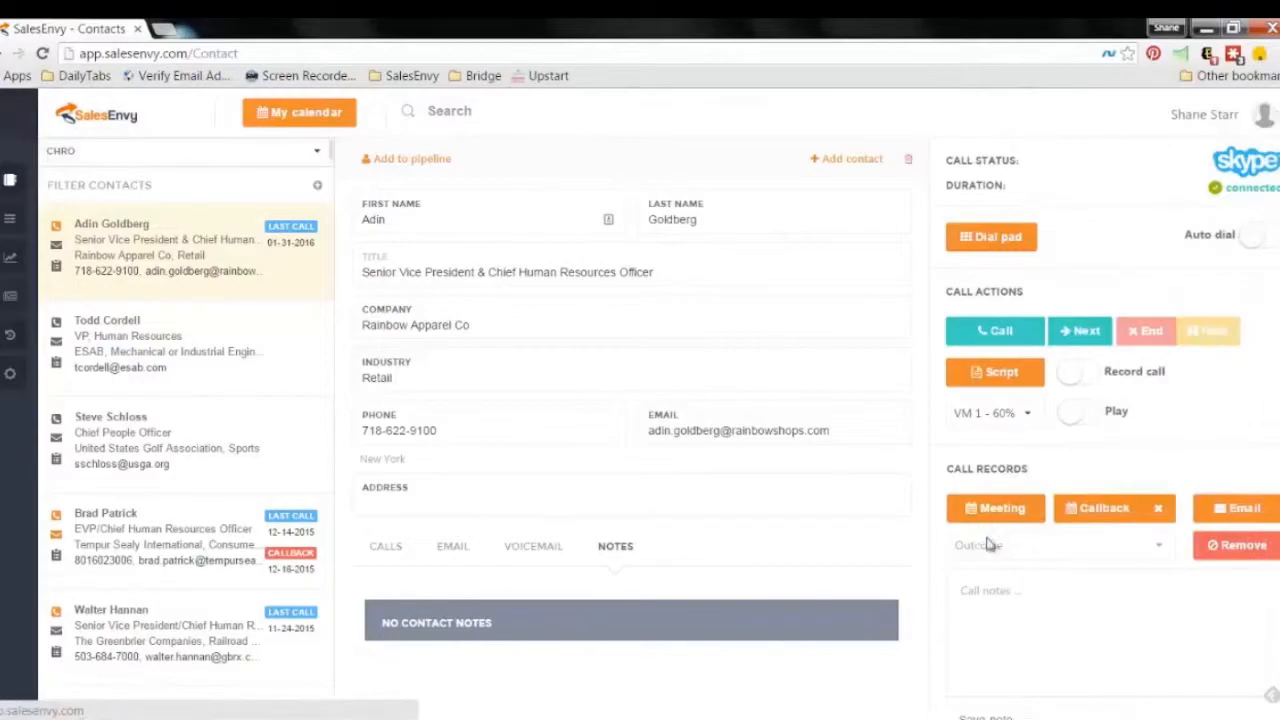
- Schedule a callback for the Rainbow Apparel Co contact on February 5, 2016
left_click(1131, 511)
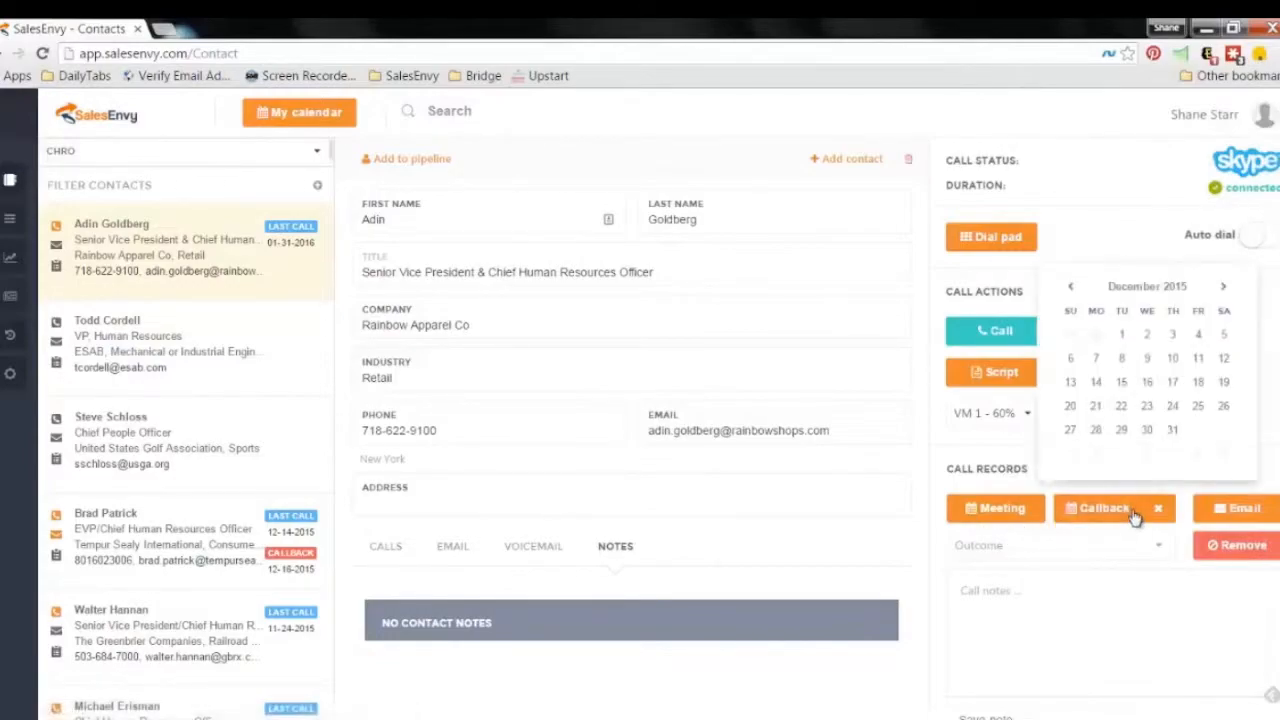
left_click(1224, 287)
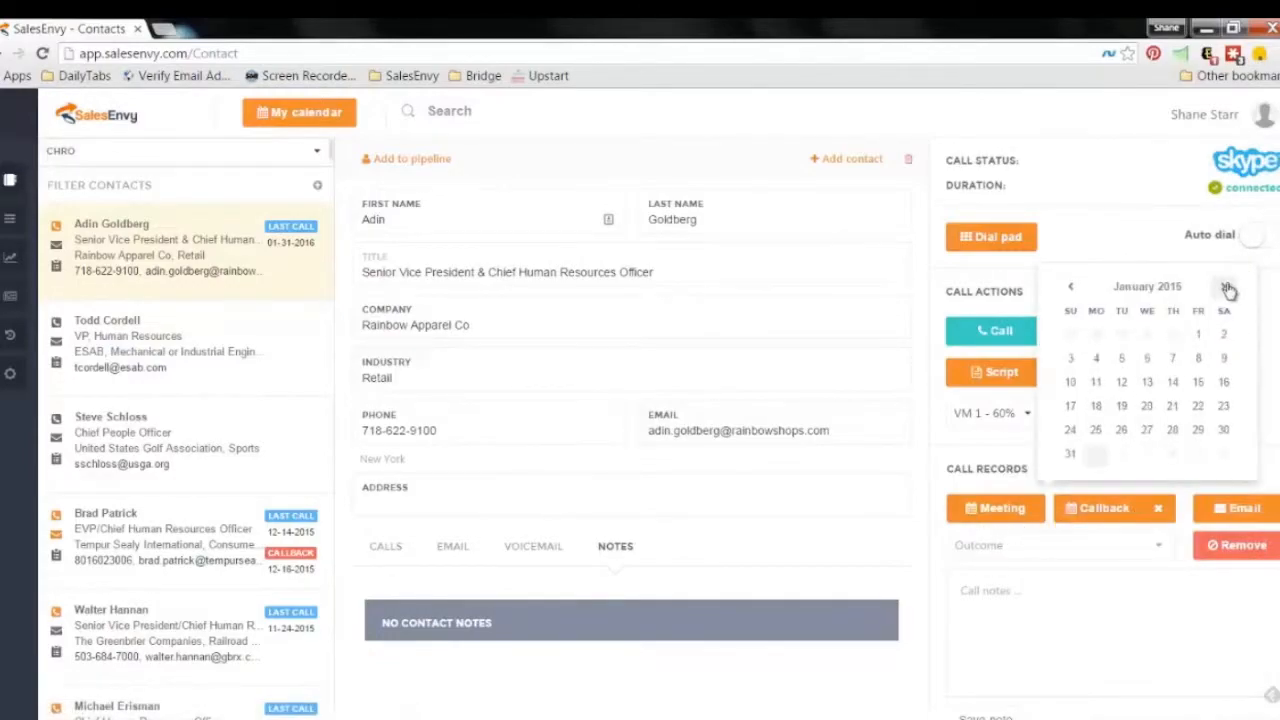
left_click(1147, 432)
left_click(1197, 457)
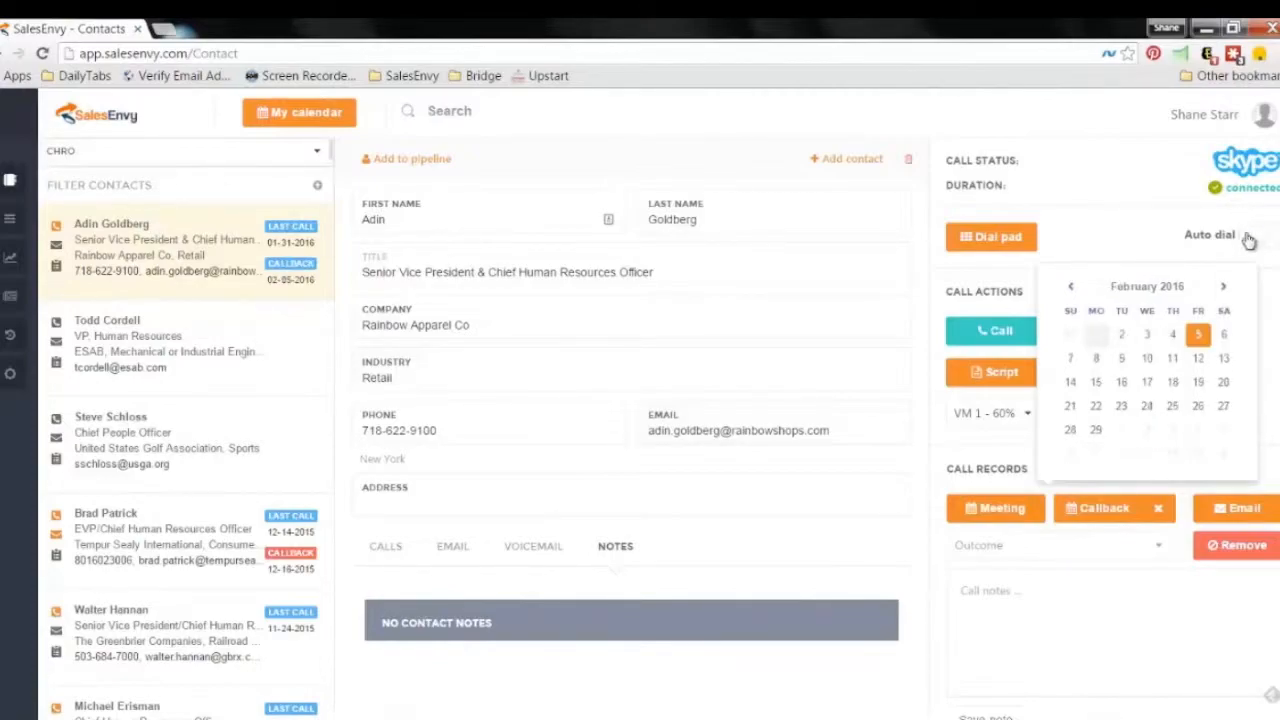
left_click(1276, 460)
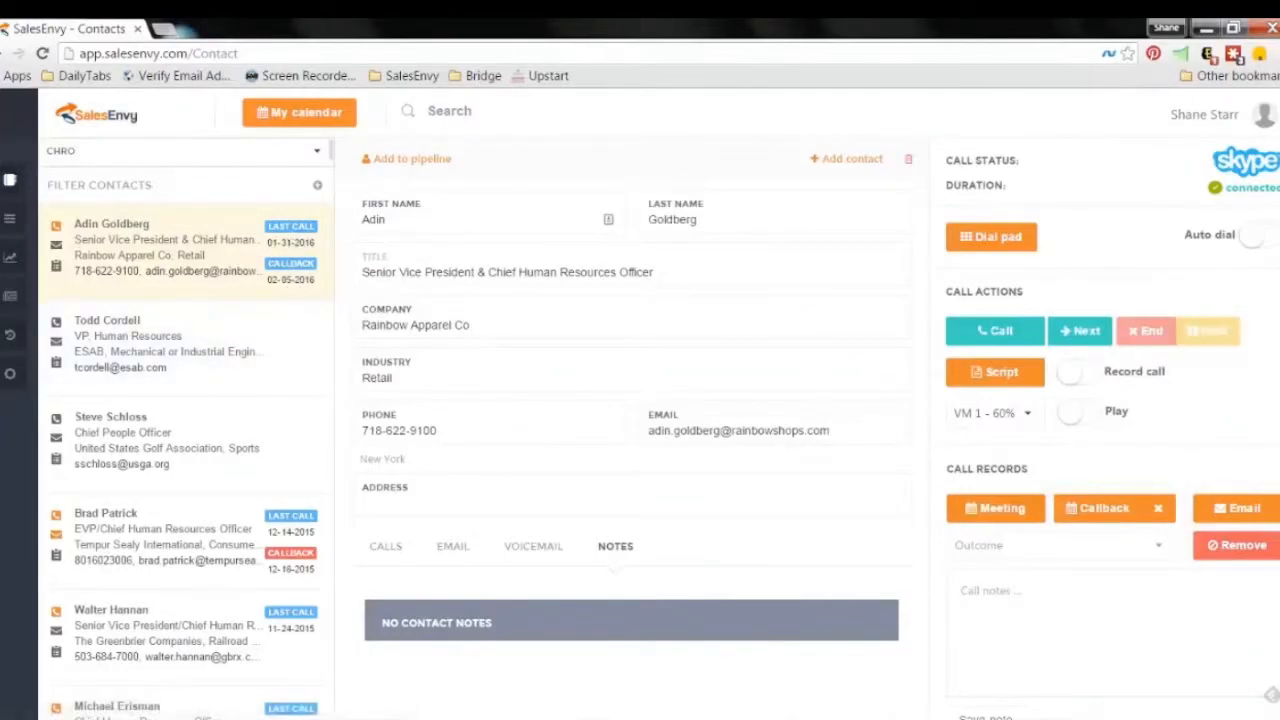
- Start an email to the Rainbow Apparel Co contact from the Cold intro template and review its text
left_click(1263, 509)
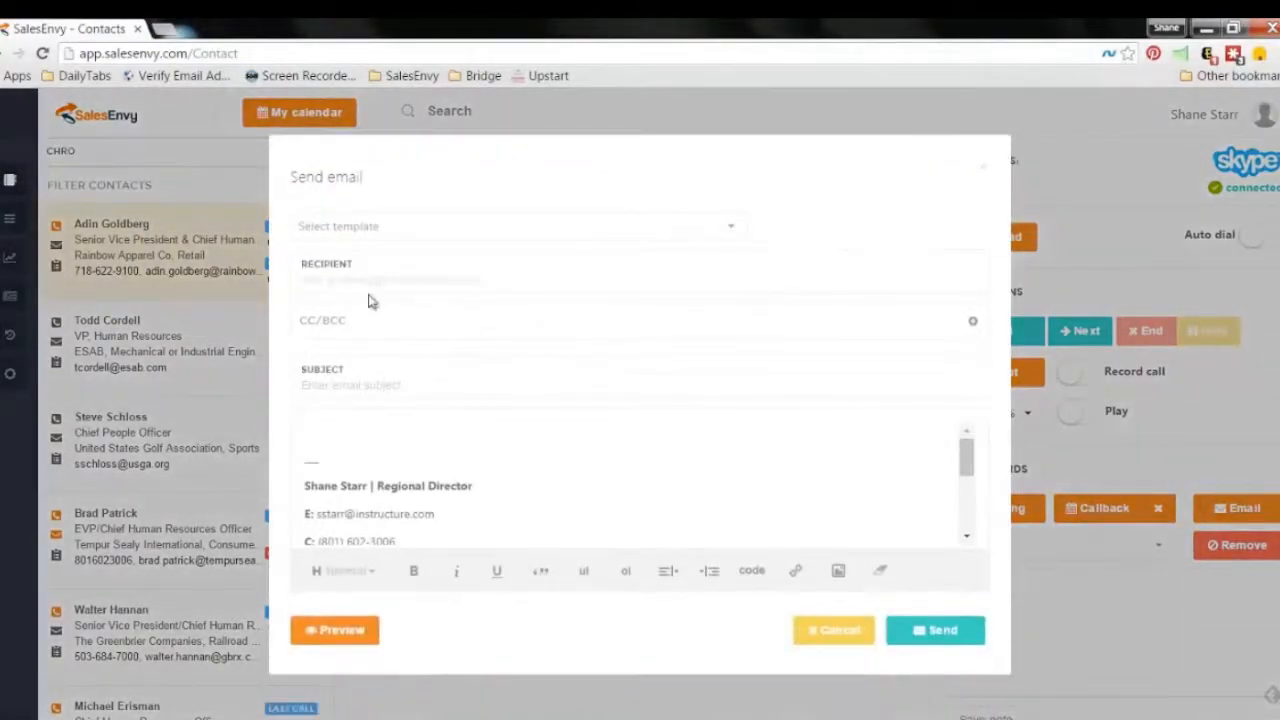
left_click(416, 230)
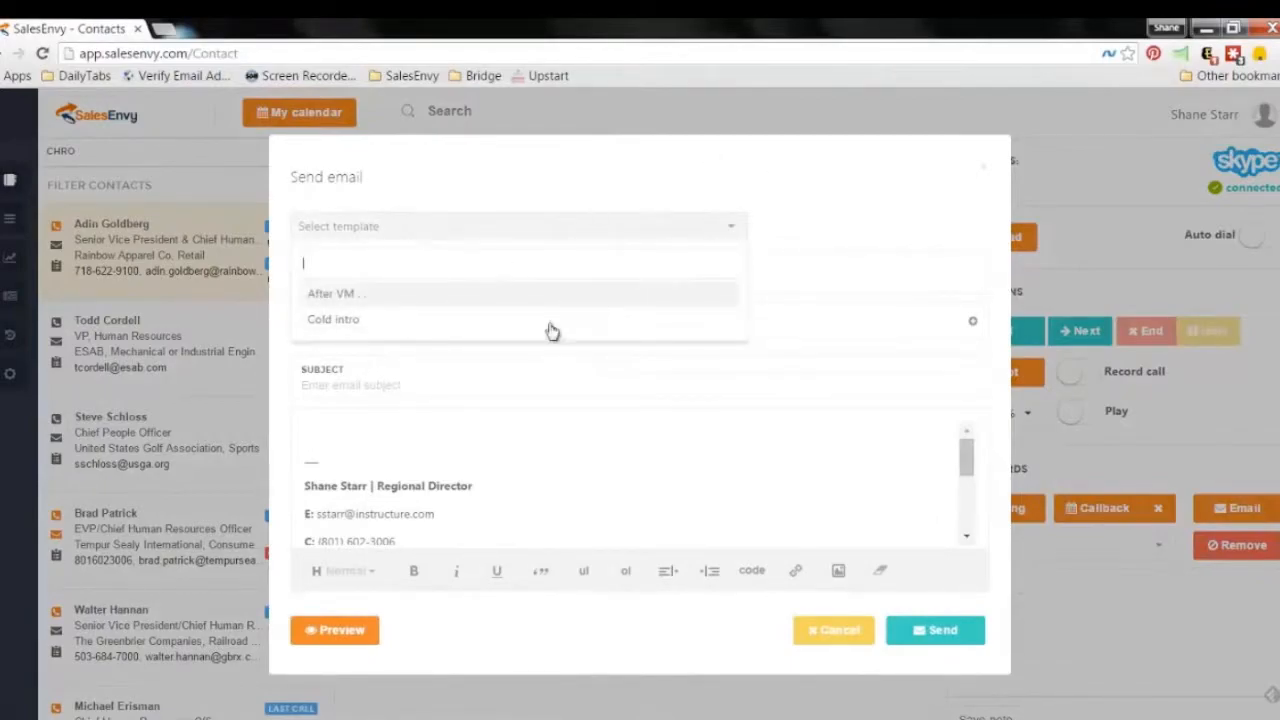
left_click(512, 328)
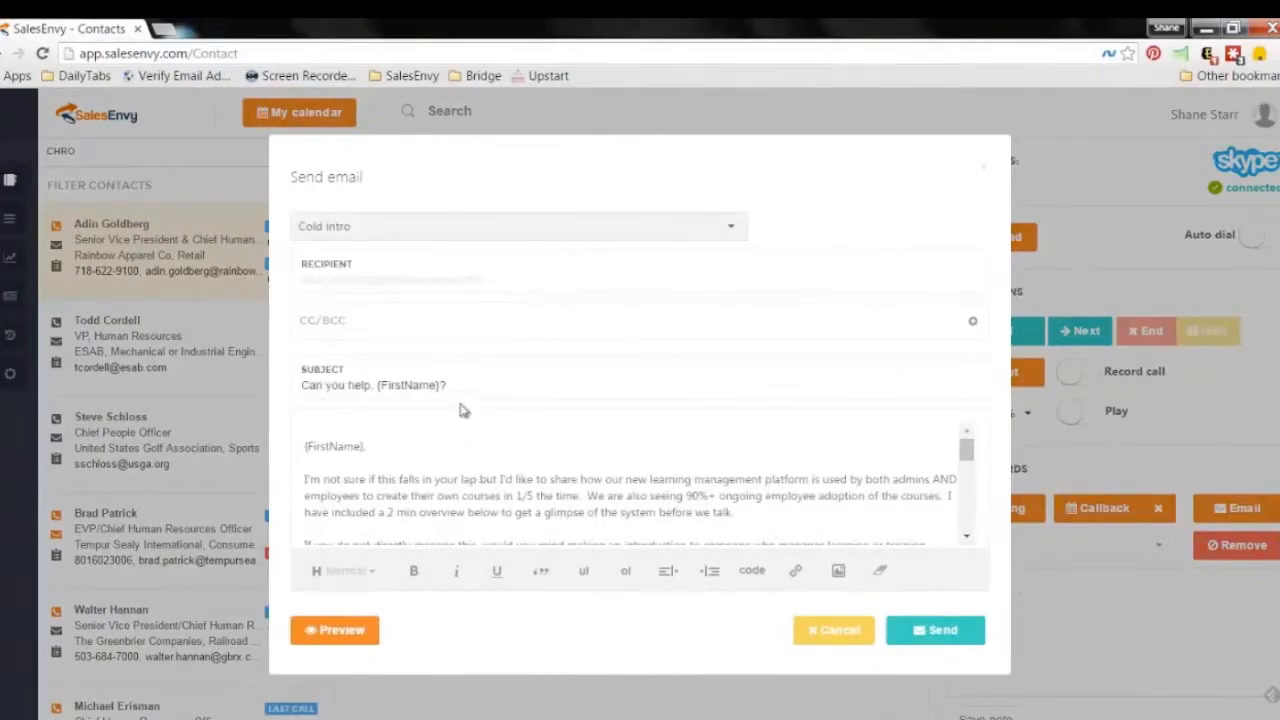
scroll(470, 478, "down", 5)
scroll(470, 478, "up", 5)
- Preview the email with its merged fields, highlight the first name in the greeting, and cancel without sending
left_click(308, 631)
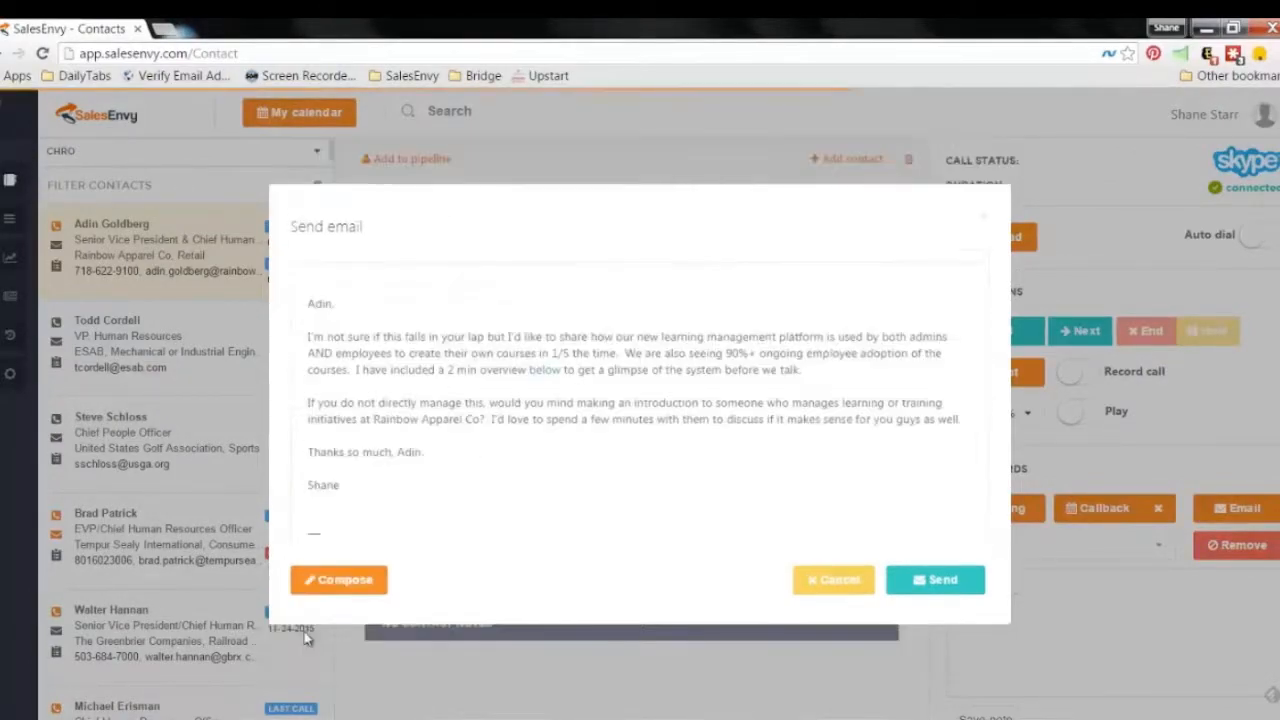
double_click(332, 306)
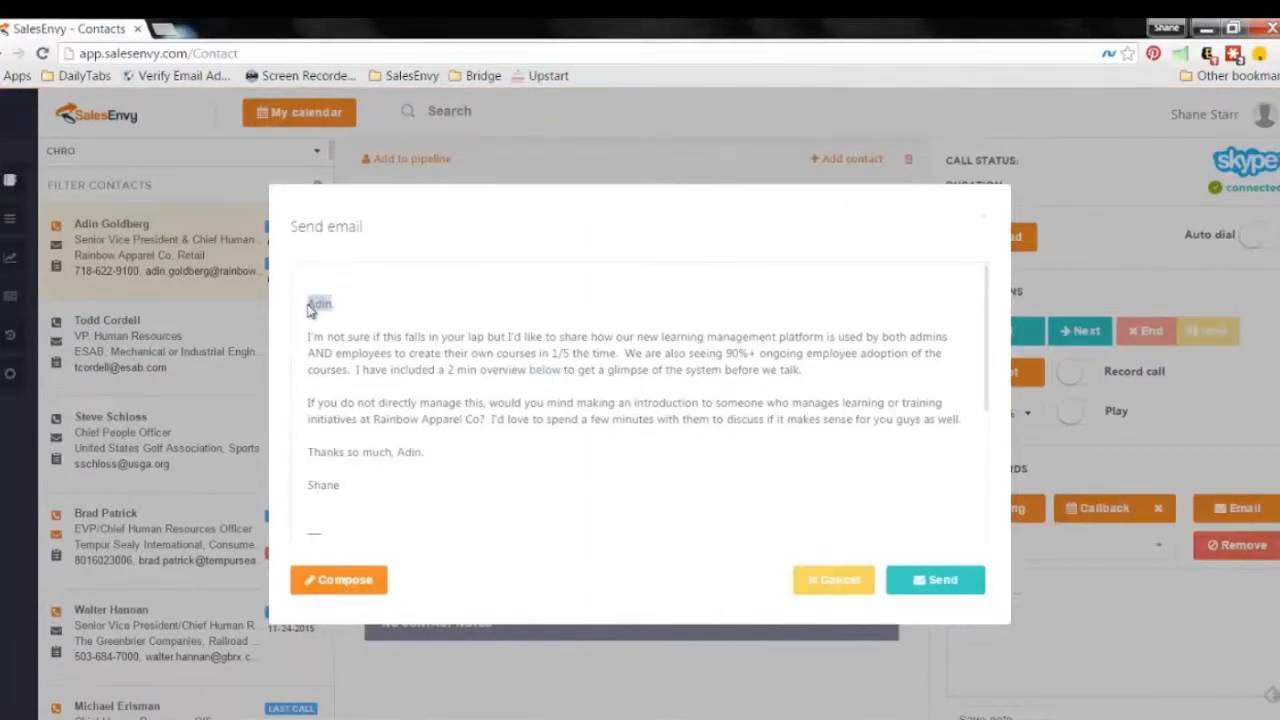
left_click(850, 596)
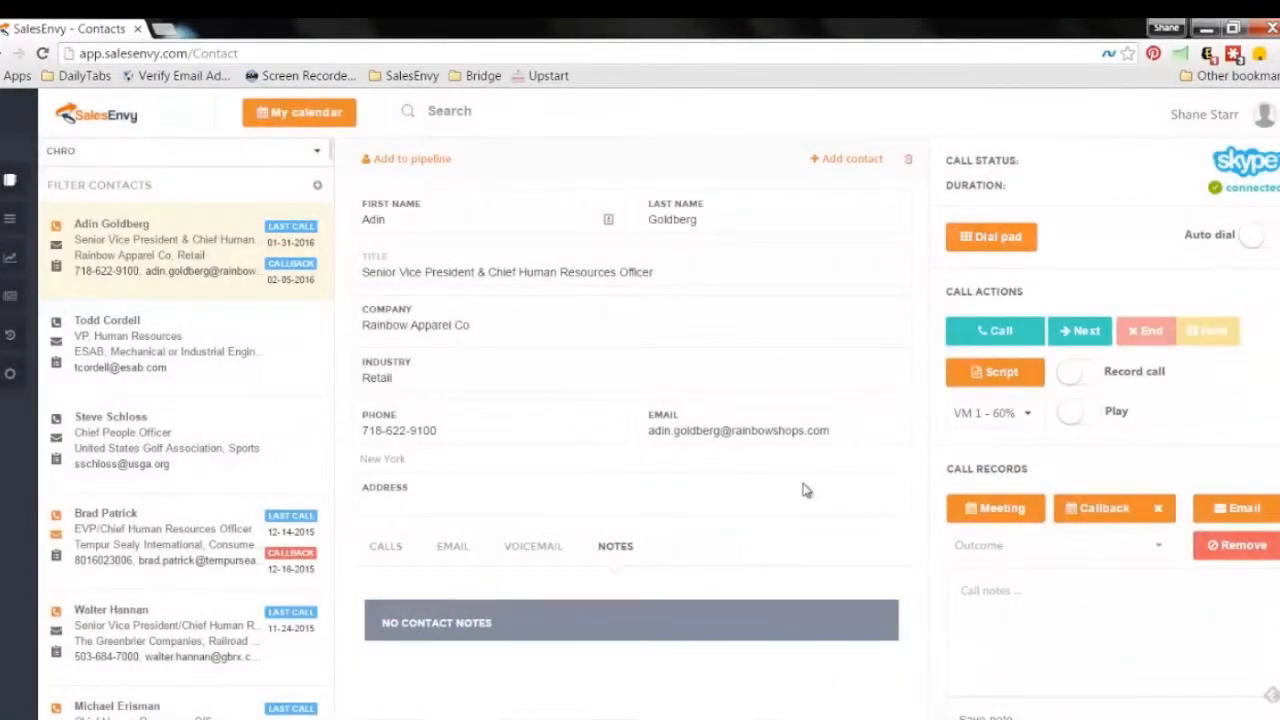
- Review the call outcome options without choosing one, and highlight the New York location under the contact's phone number
left_click(1066, 551)
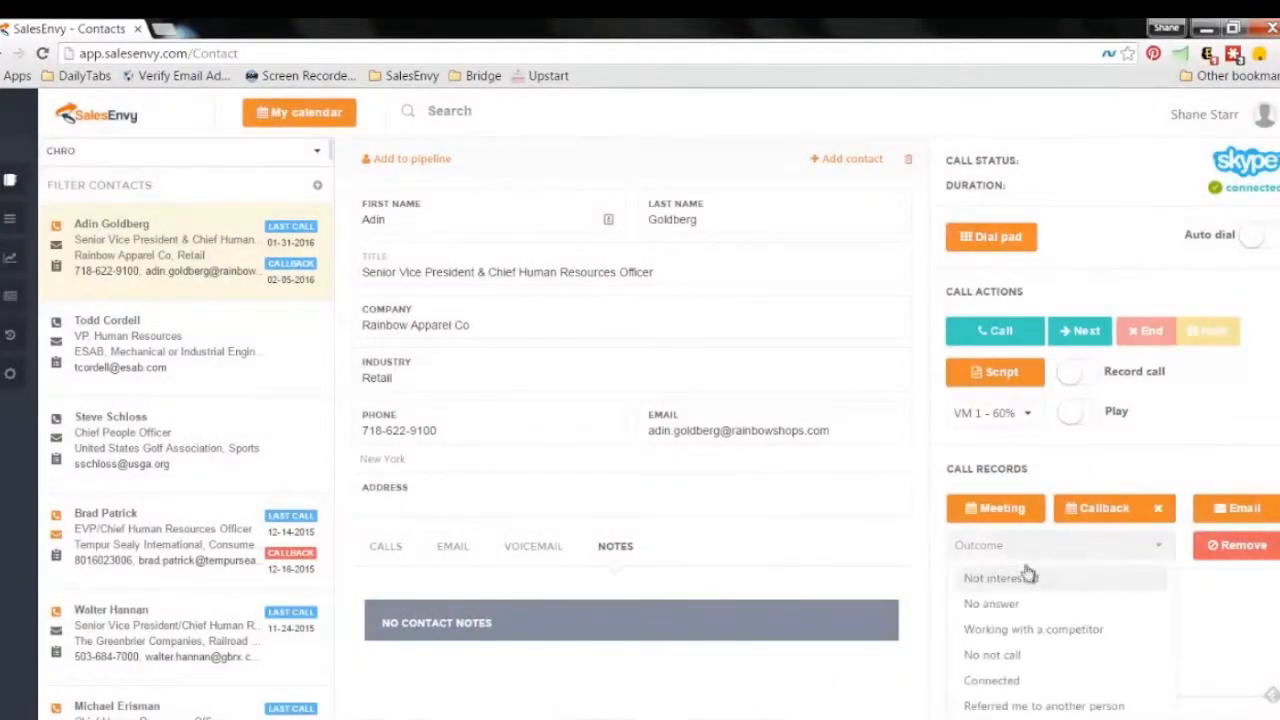
scroll(1020, 615, "down", 1)
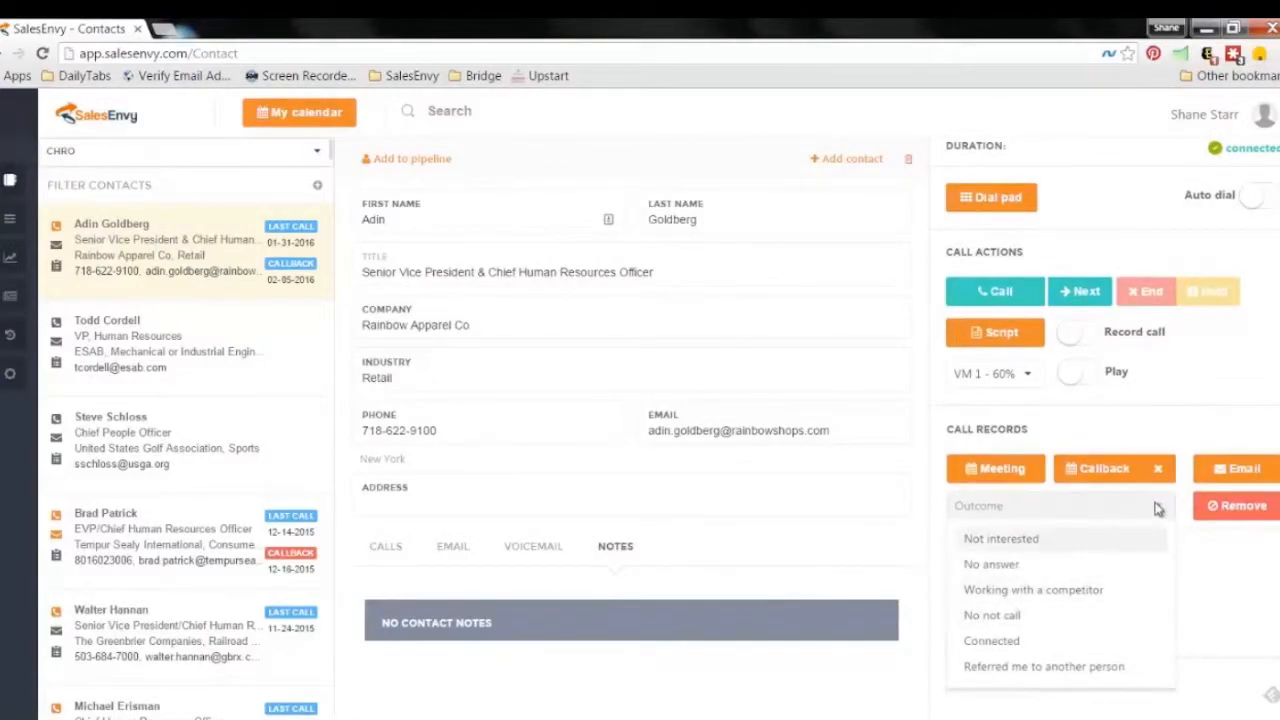
left_click(932, 516)
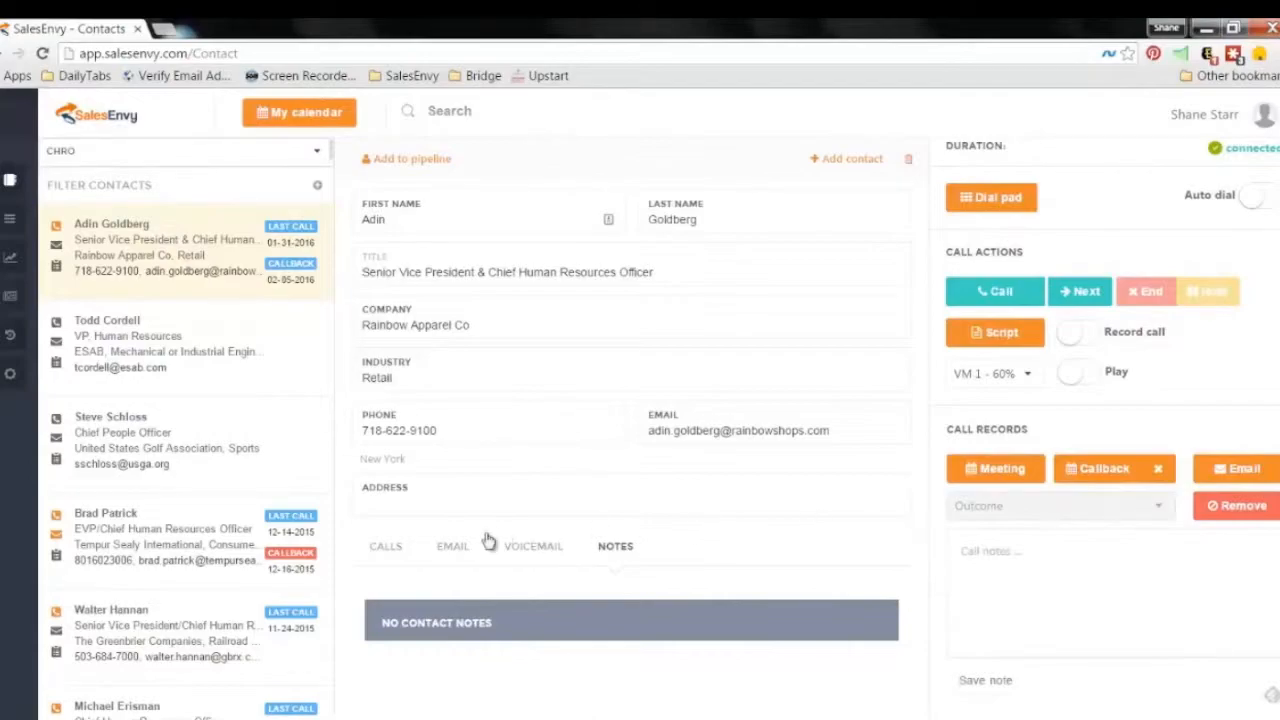
left_click(398, 458)
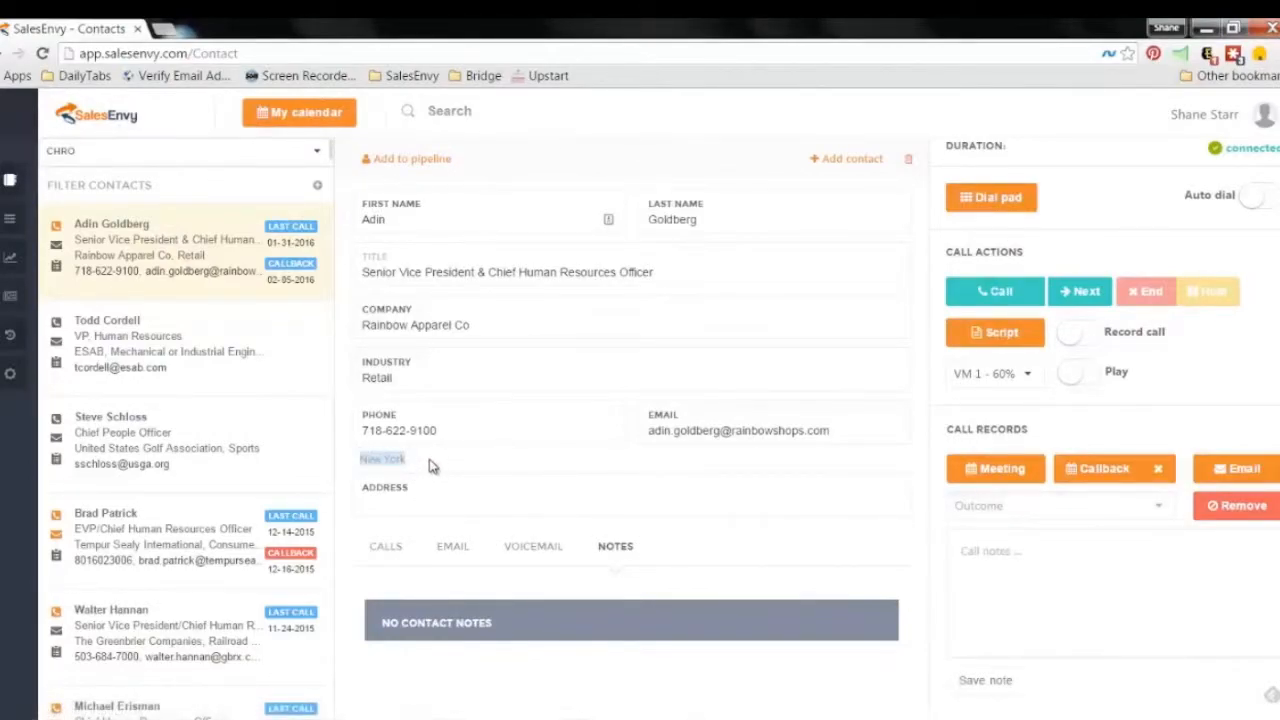
left_click(362, 432)
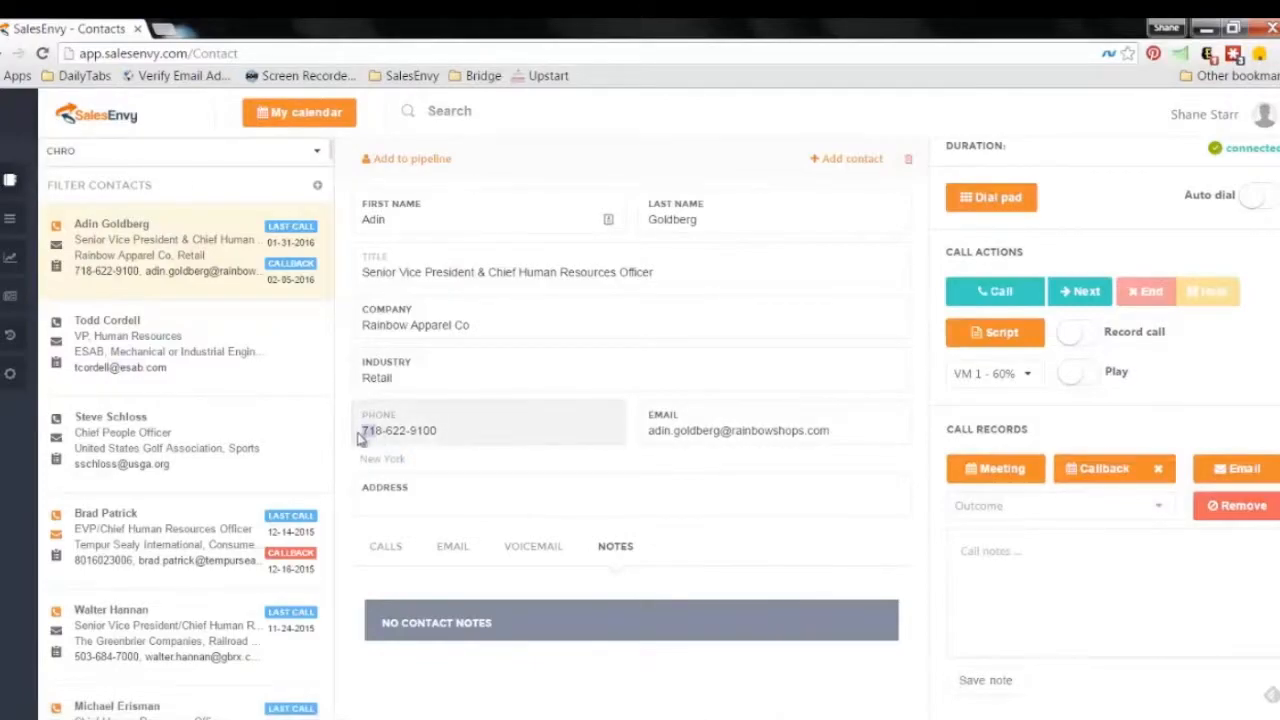
- Show the contact filter options and review the available sort fields without choosing one
left_click(317, 186)
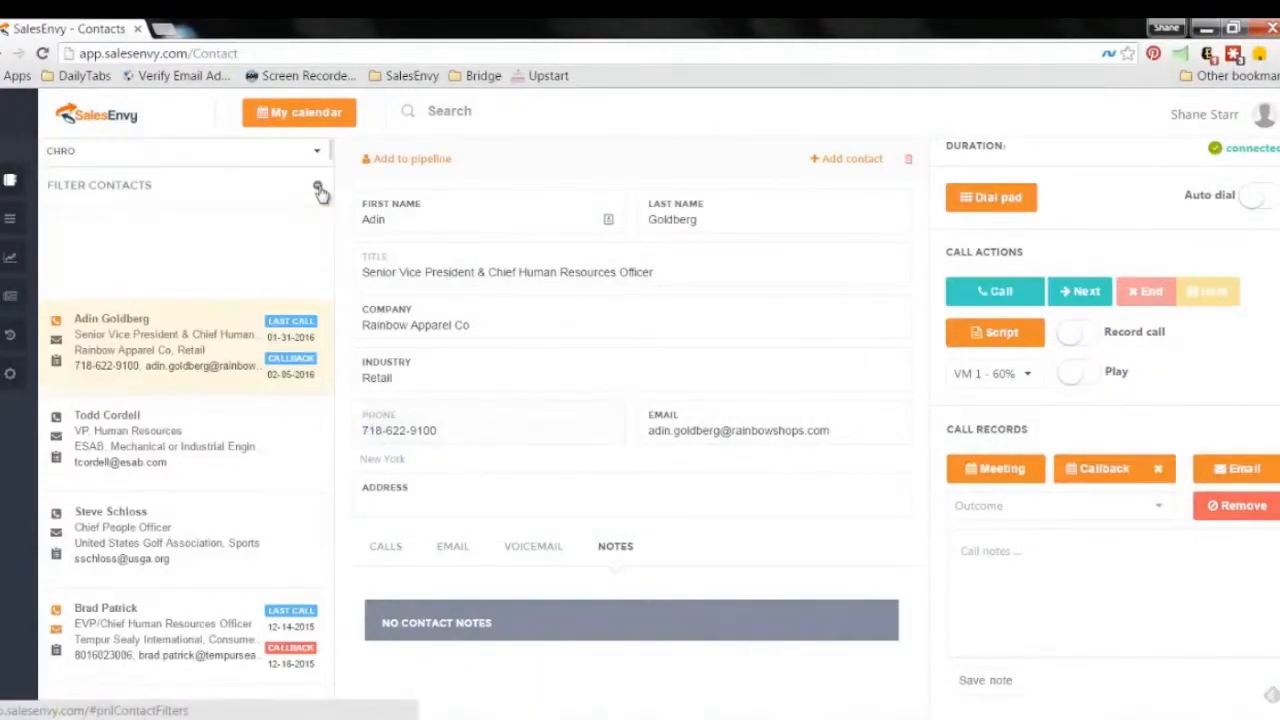
left_click(157, 256)
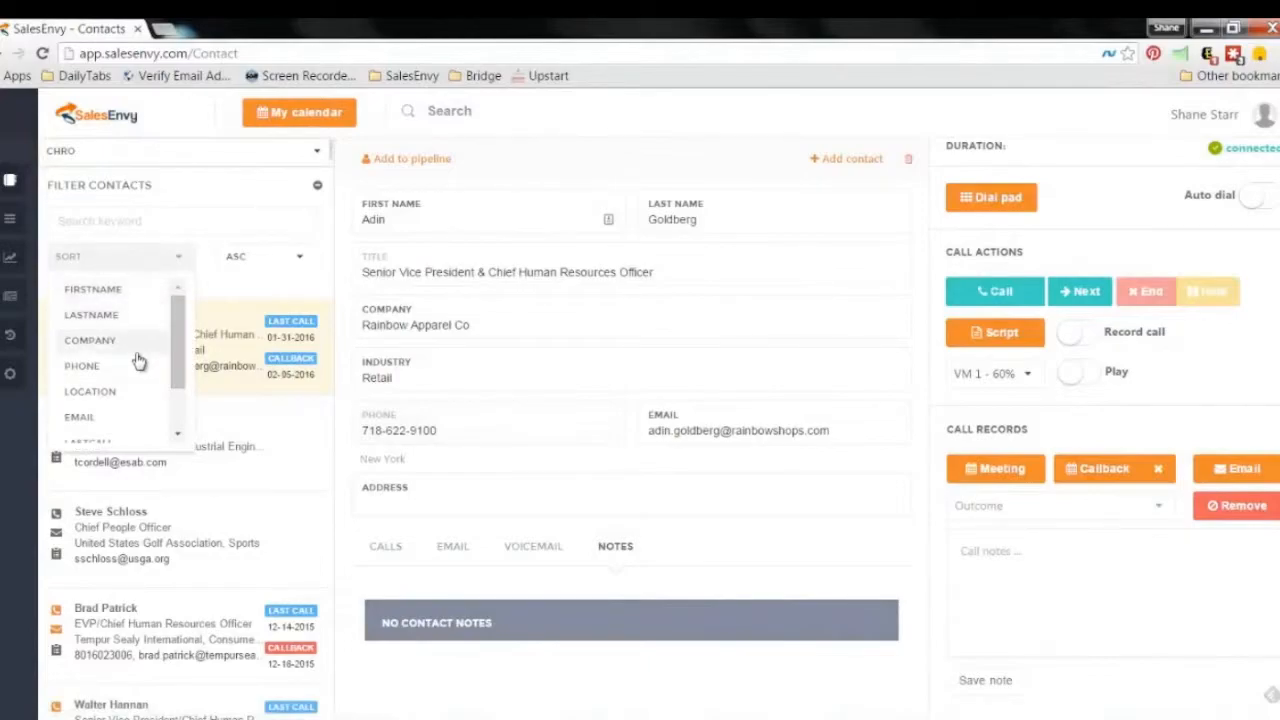
scroll(150, 355, "down", 4)
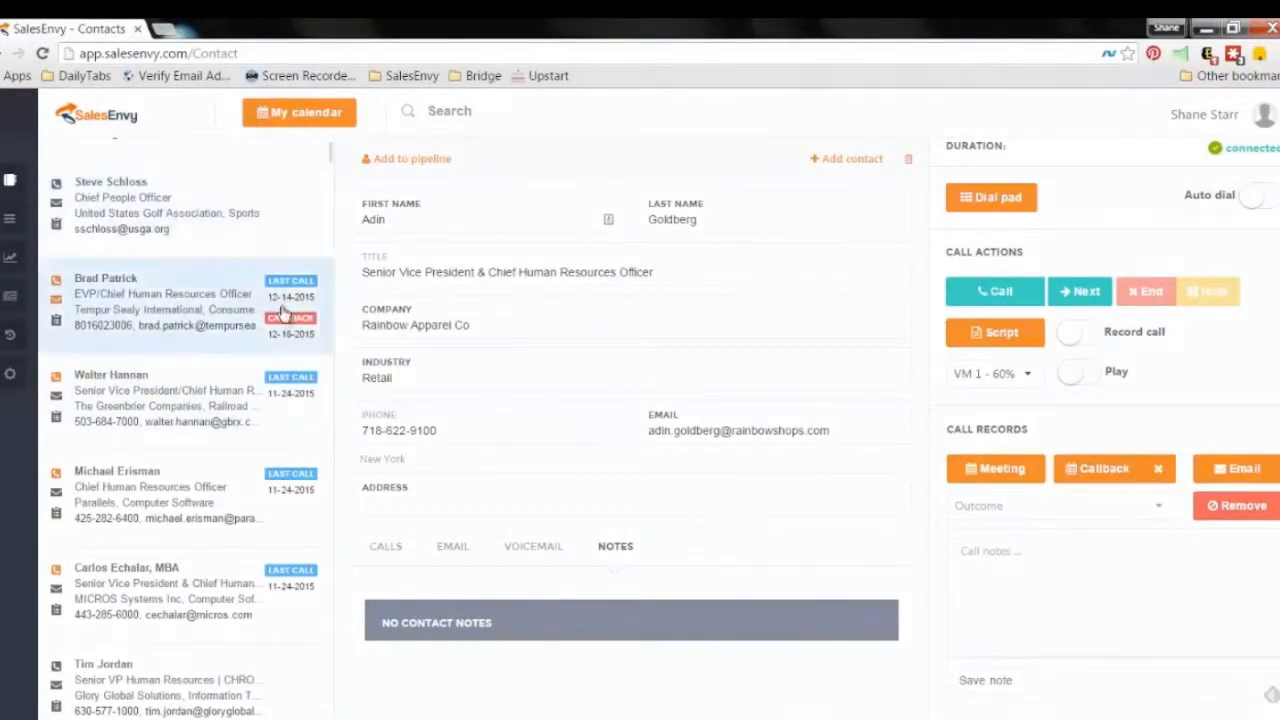
scroll(283, 313, "up", 4)
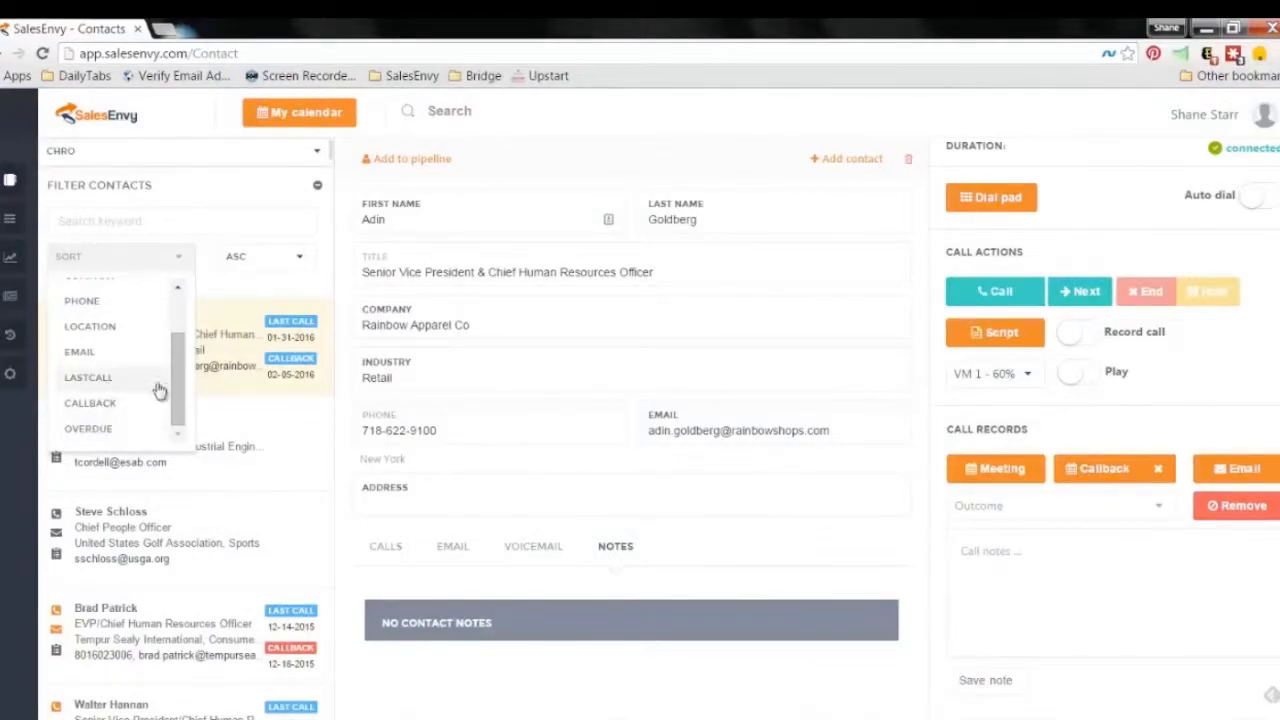
scroll(165, 385, "up", 2)
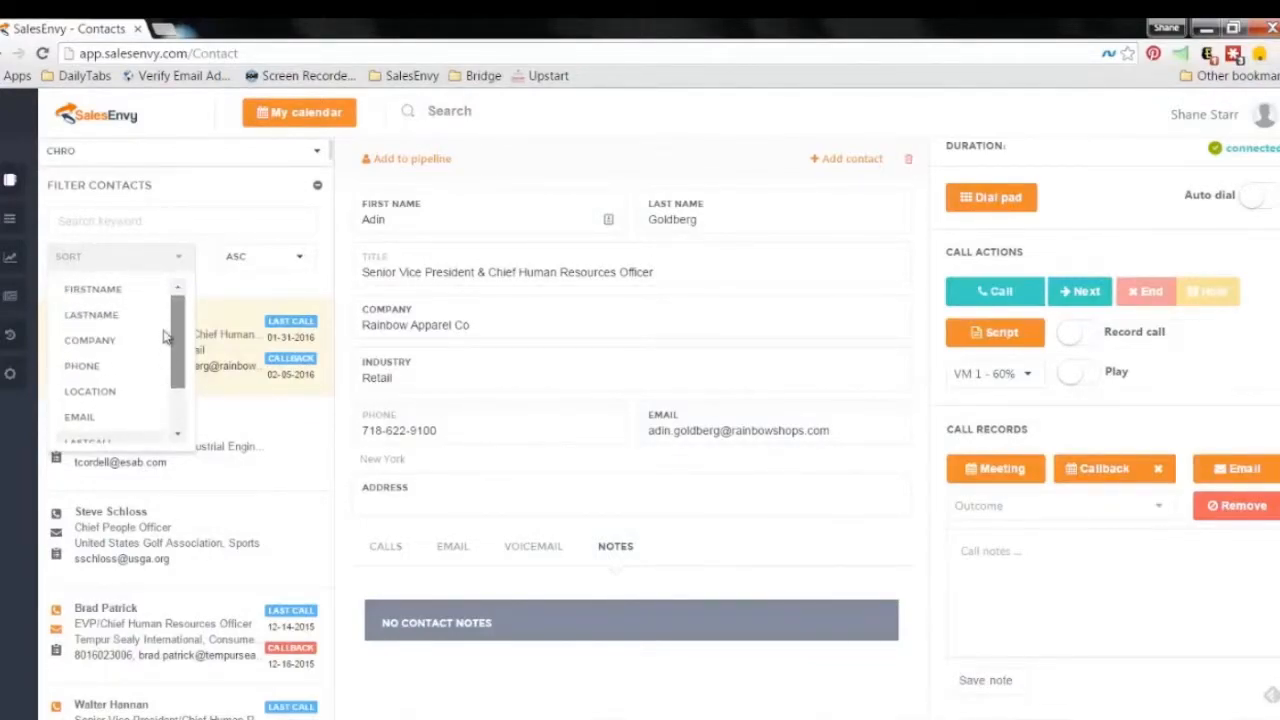
left_click(210, 277)
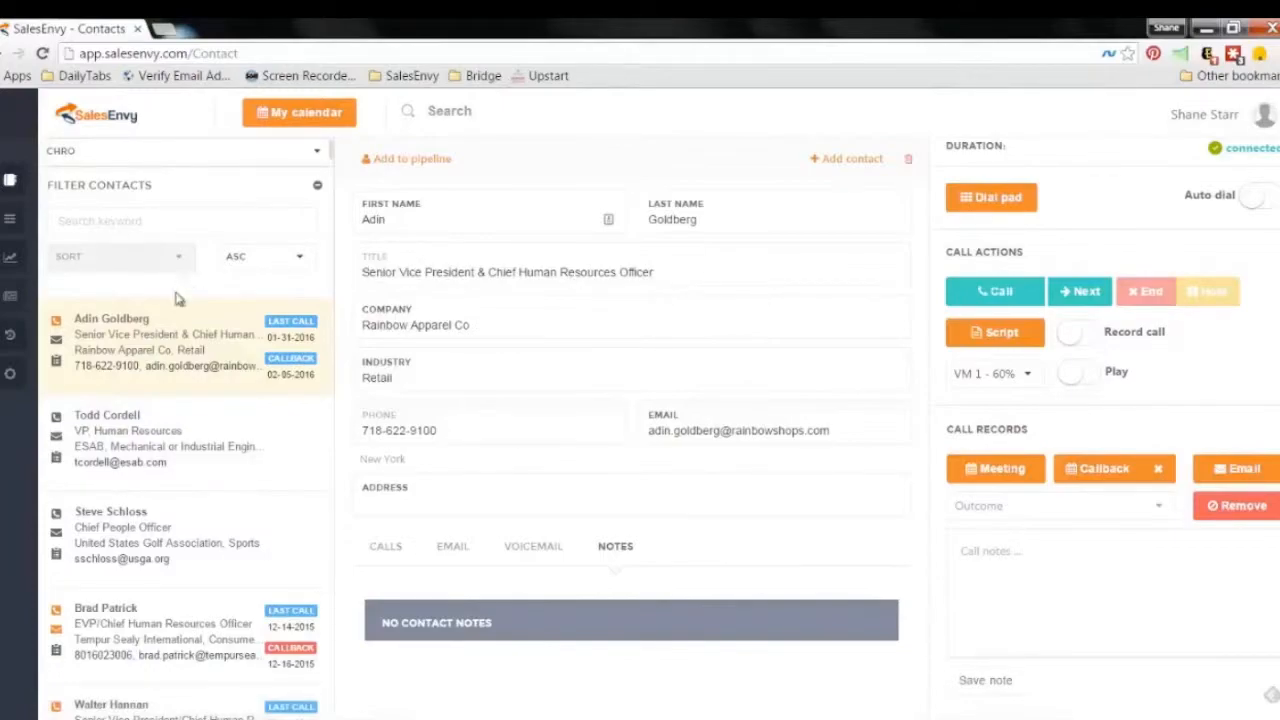
- Place a Skype call to the Rainbow Apparel Co contact, hang up, and return to the contacts page
left_click(977, 291)
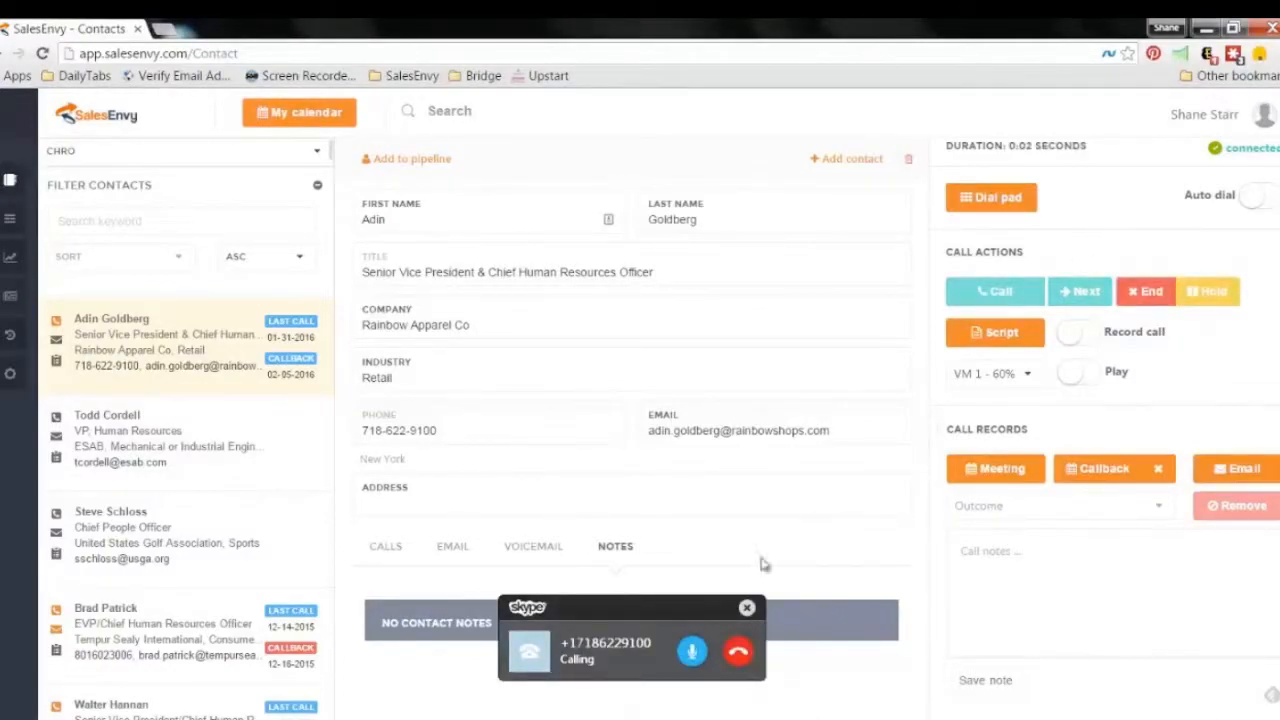
left_click(737, 652)
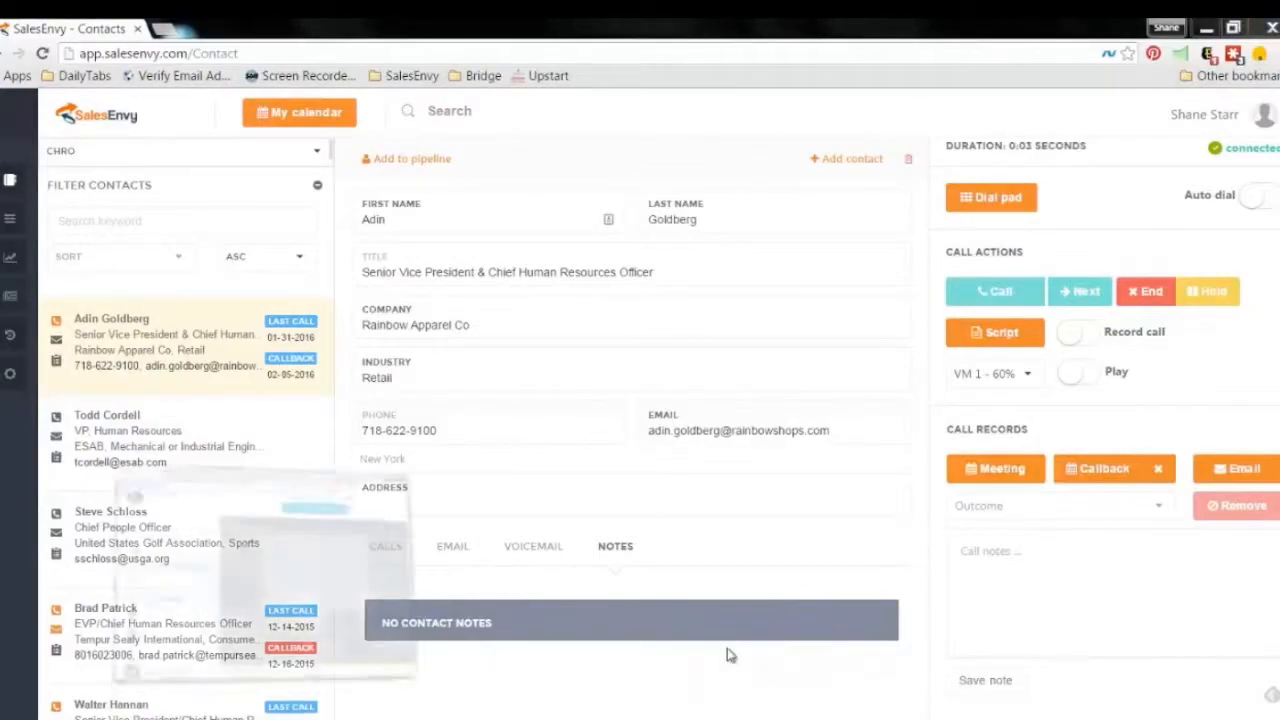
left_click(777, 36)
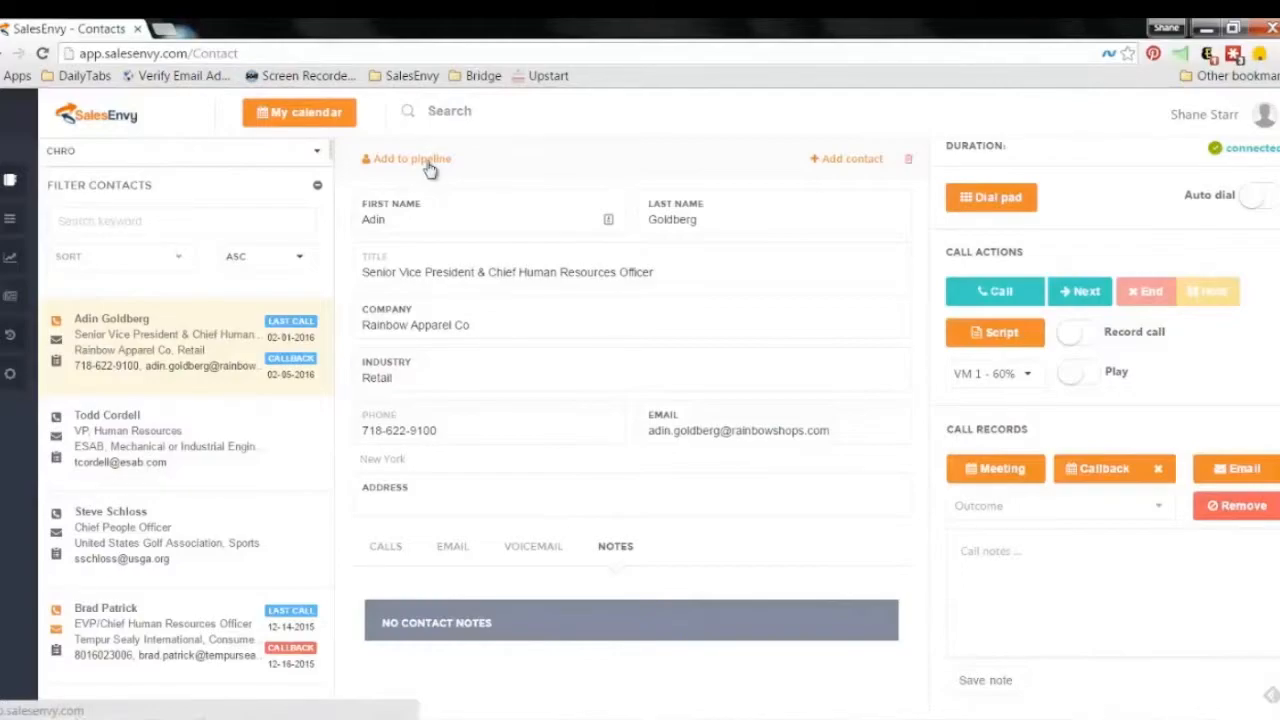
- Collapse the contact filters and view the Sales Funnel stages for adding the Rainbow Apparel Co contact to a pipeline
left_click(317, 185)
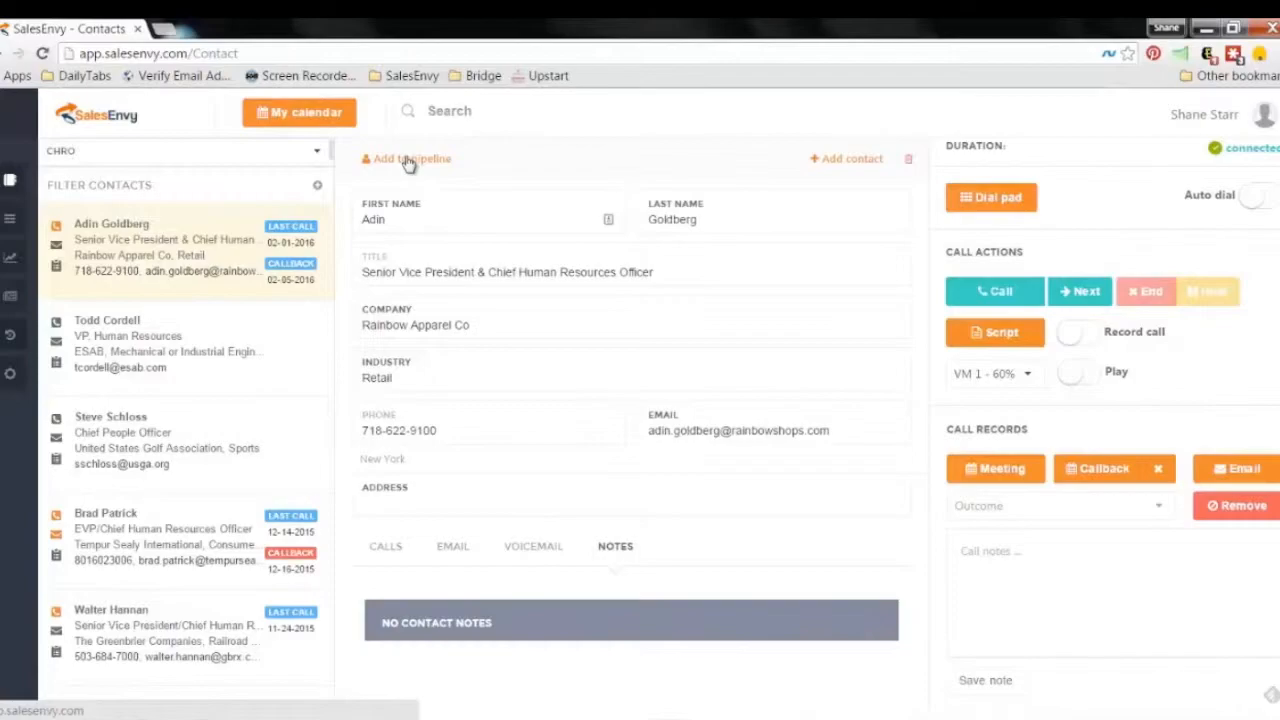
left_click(408, 160)
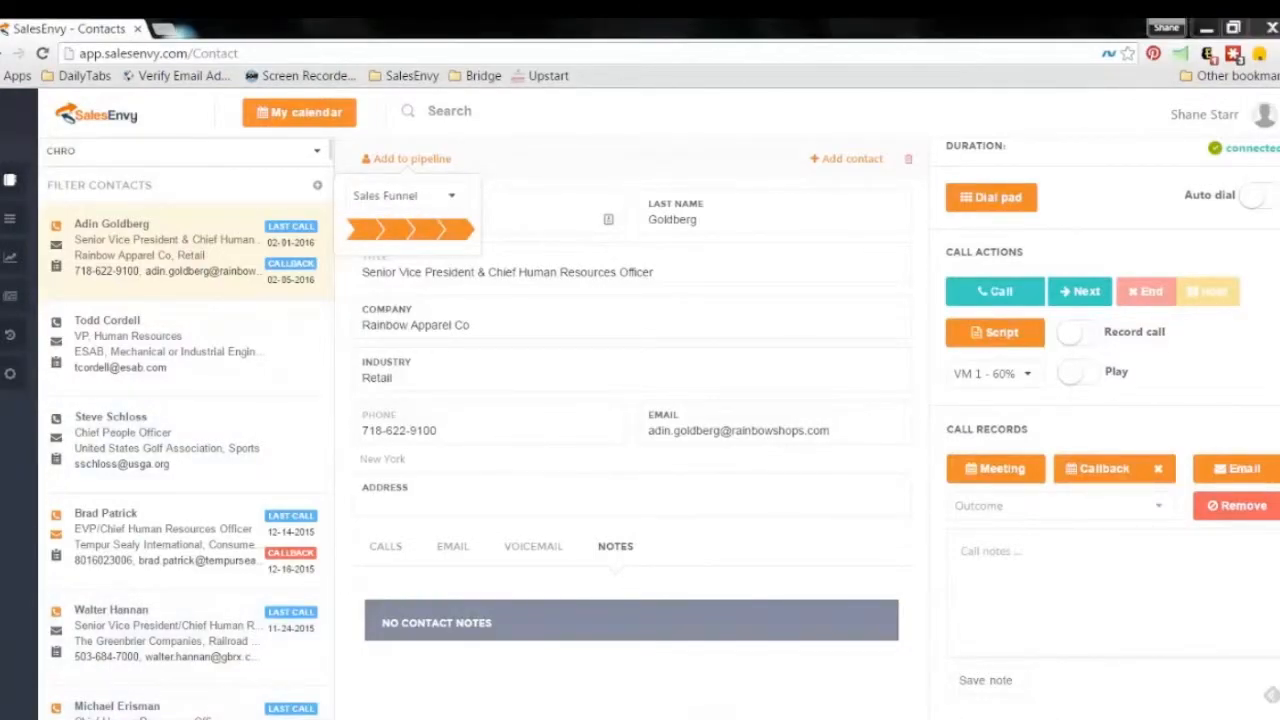
left_click(216, 719)
left_click(218, 719)
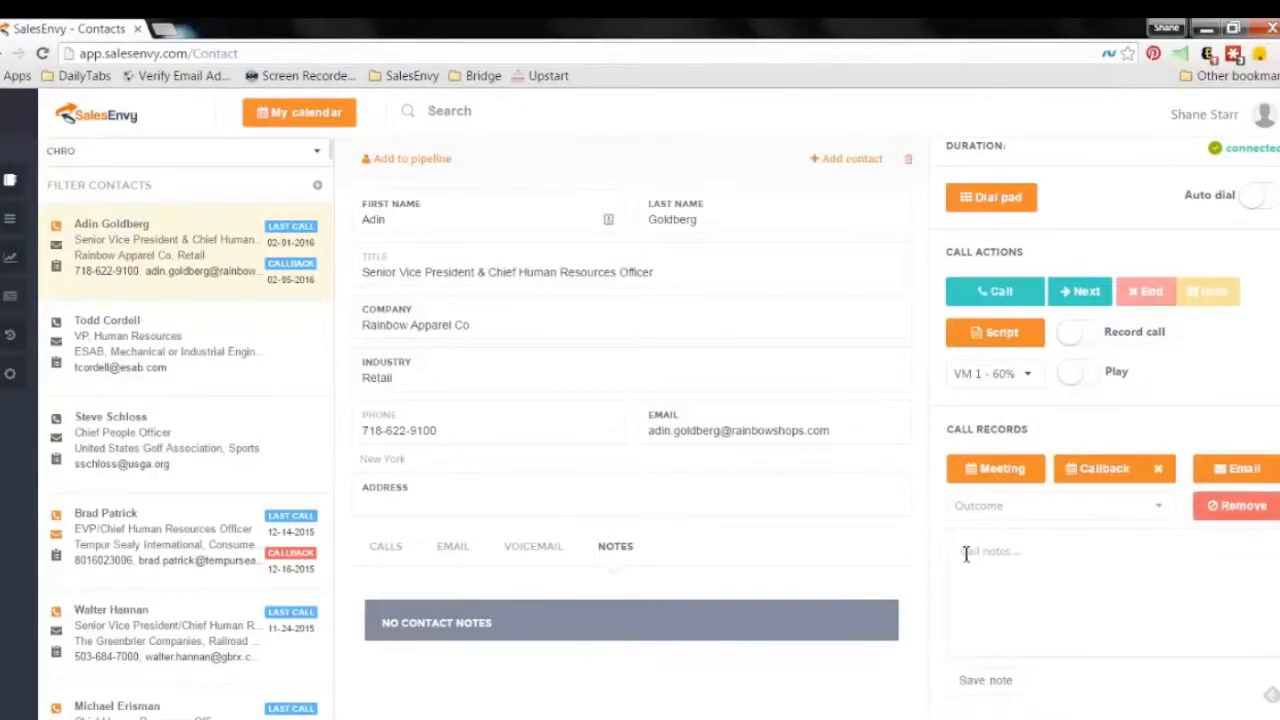
- Open the call history page, review its campaign filter choices without changing them, and look through the logged calls
left_click(100, 357)
mouse_move(10, 255)
left_click(37, 334)
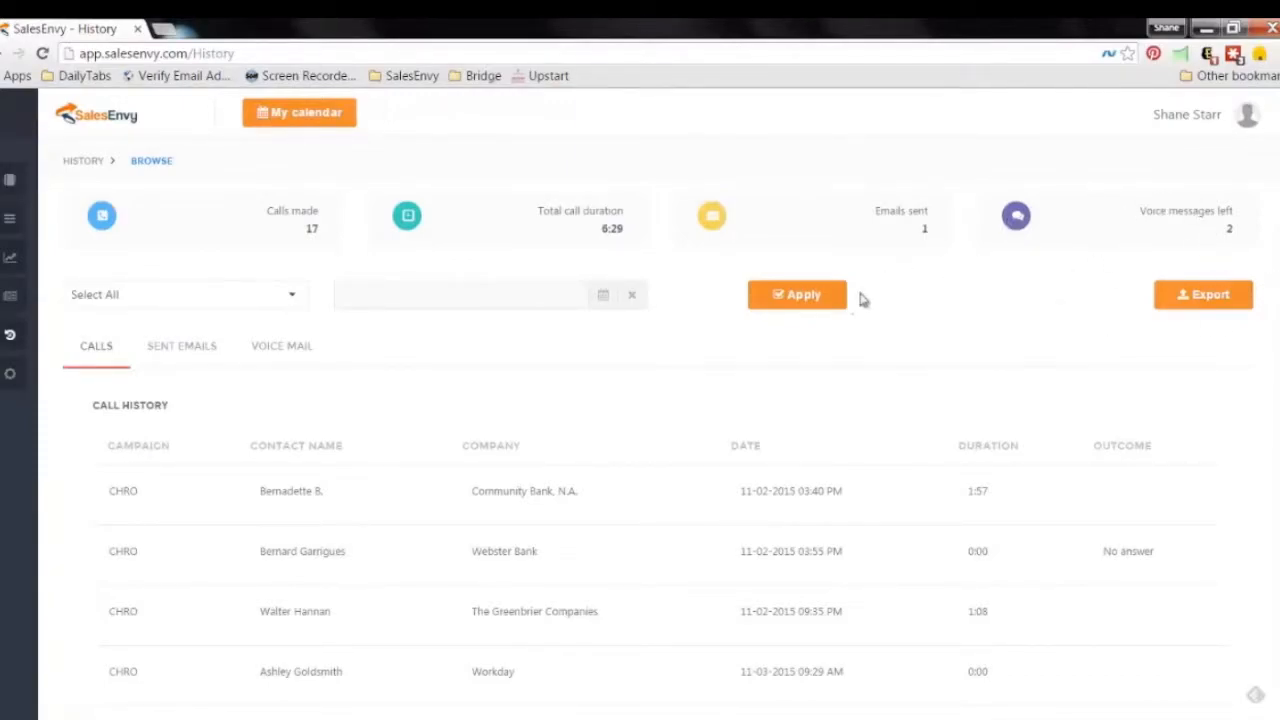
left_click(298, 305)
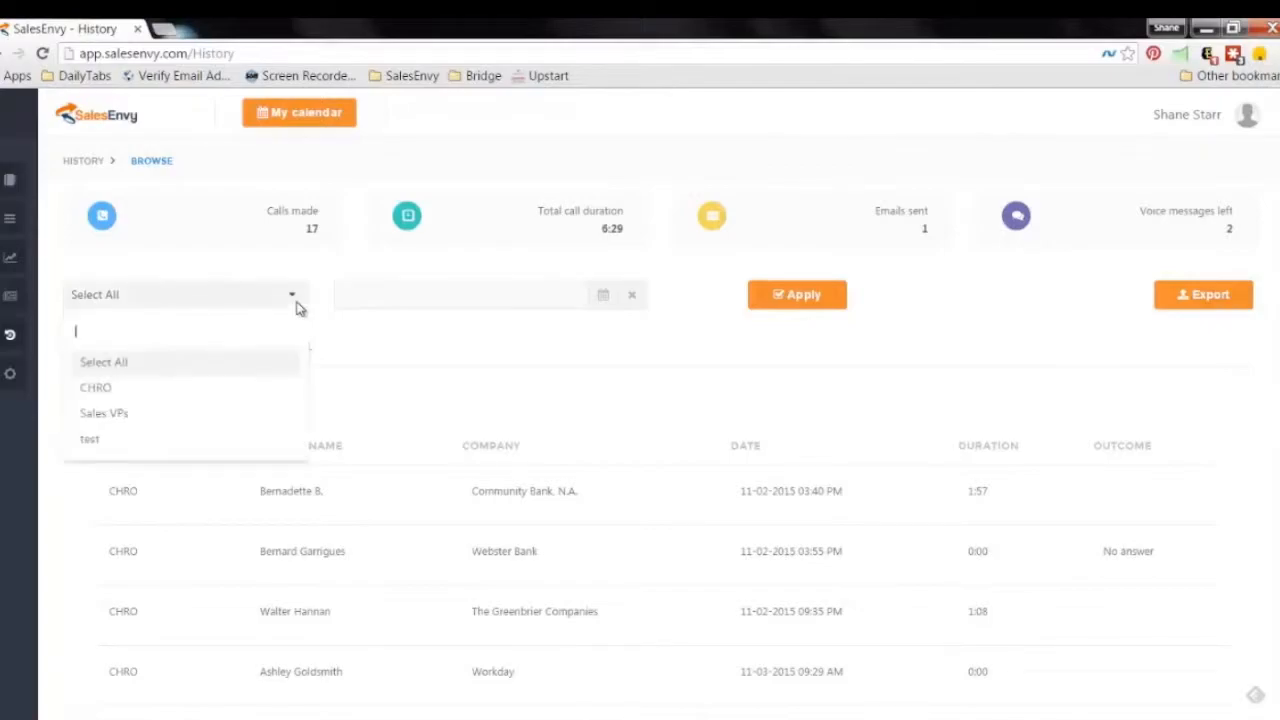
left_click(399, 328)
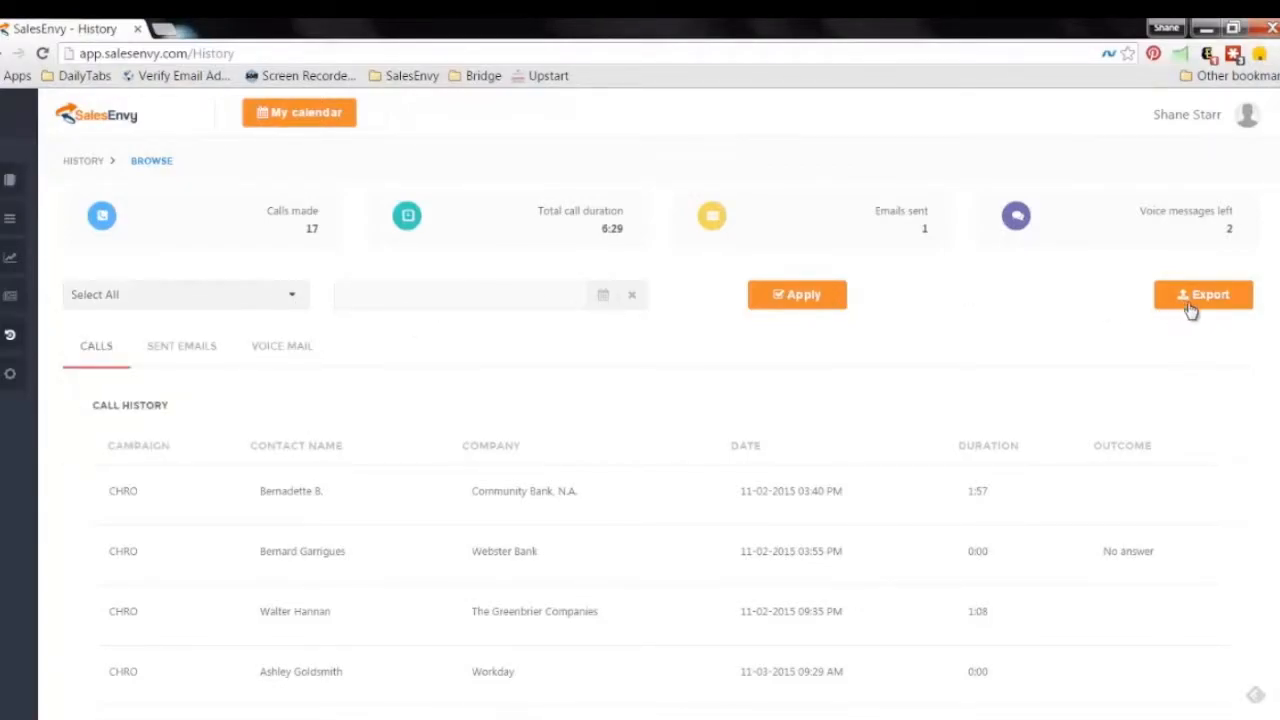
scroll(940, 335, "down", 5)
scroll(940, 335, "up", 5)
- Open the general settings and view the CRM settings and the Google account settings
left_click(34, 372)
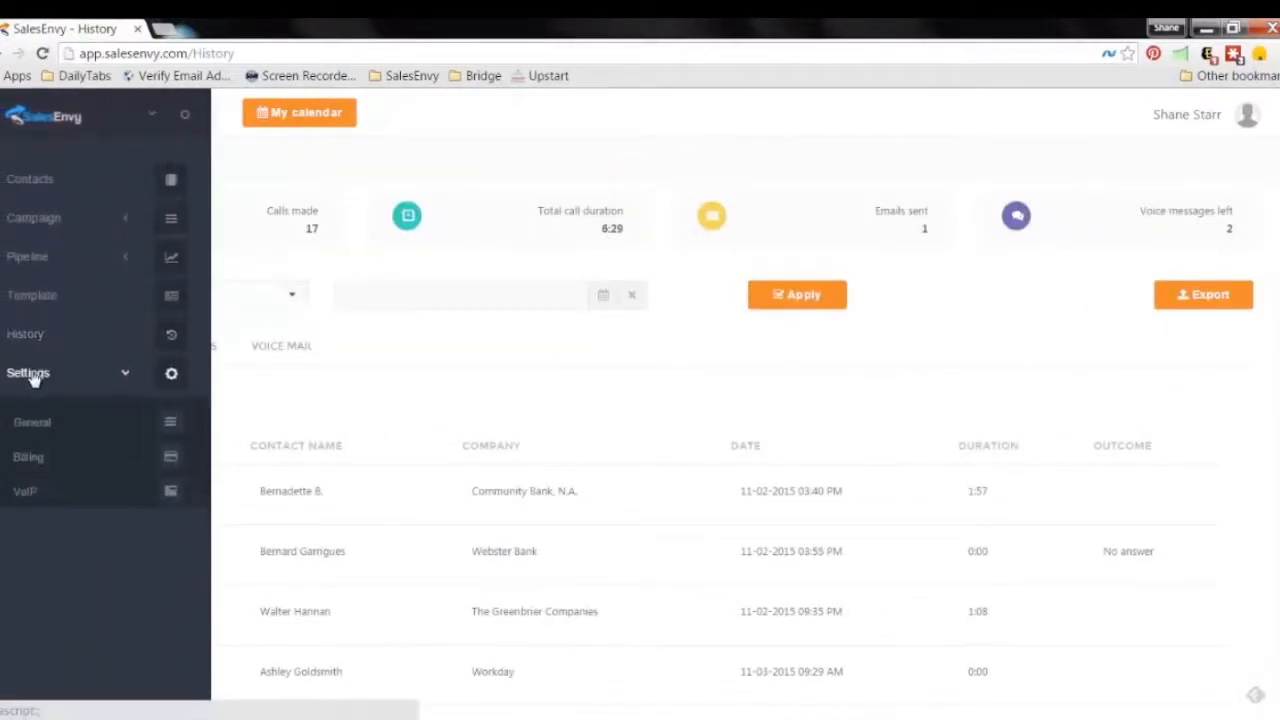
left_click(51, 428)
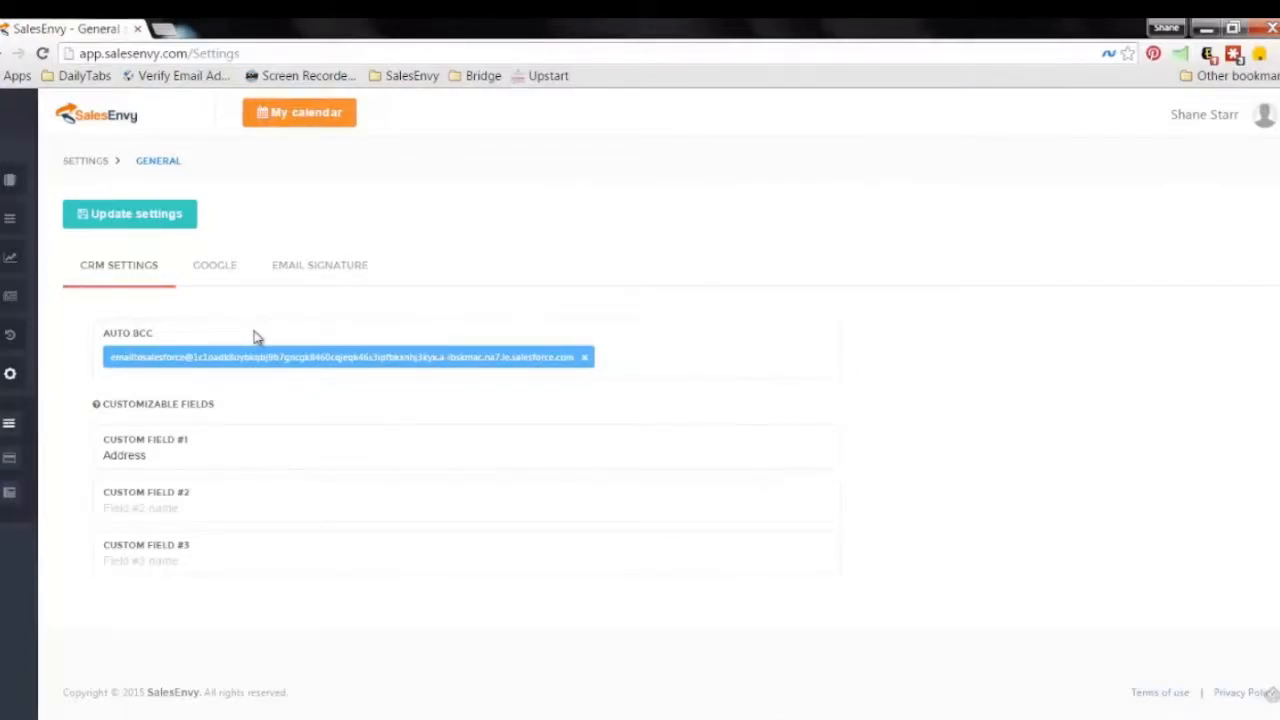
left_click(228, 271)
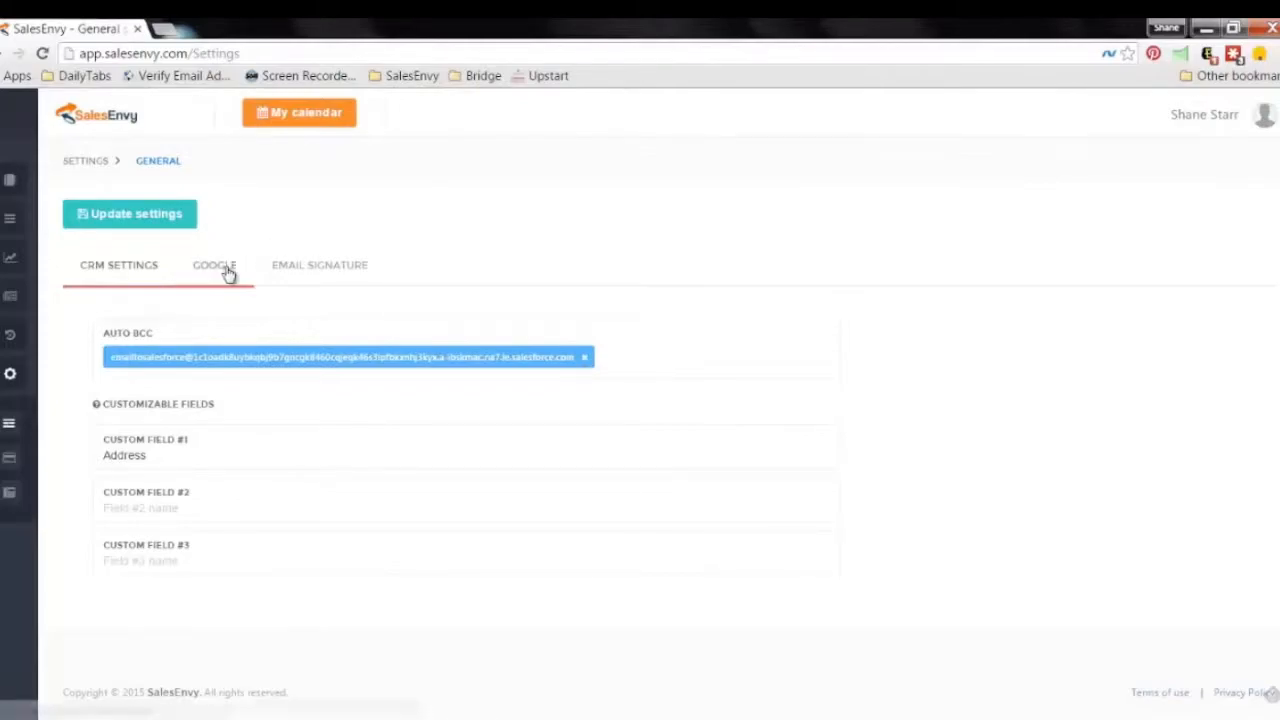
- Open the VoIP settings and try SIP as the VoIP provider without saving
mouse_move(43, 378)
left_click(43, 380)
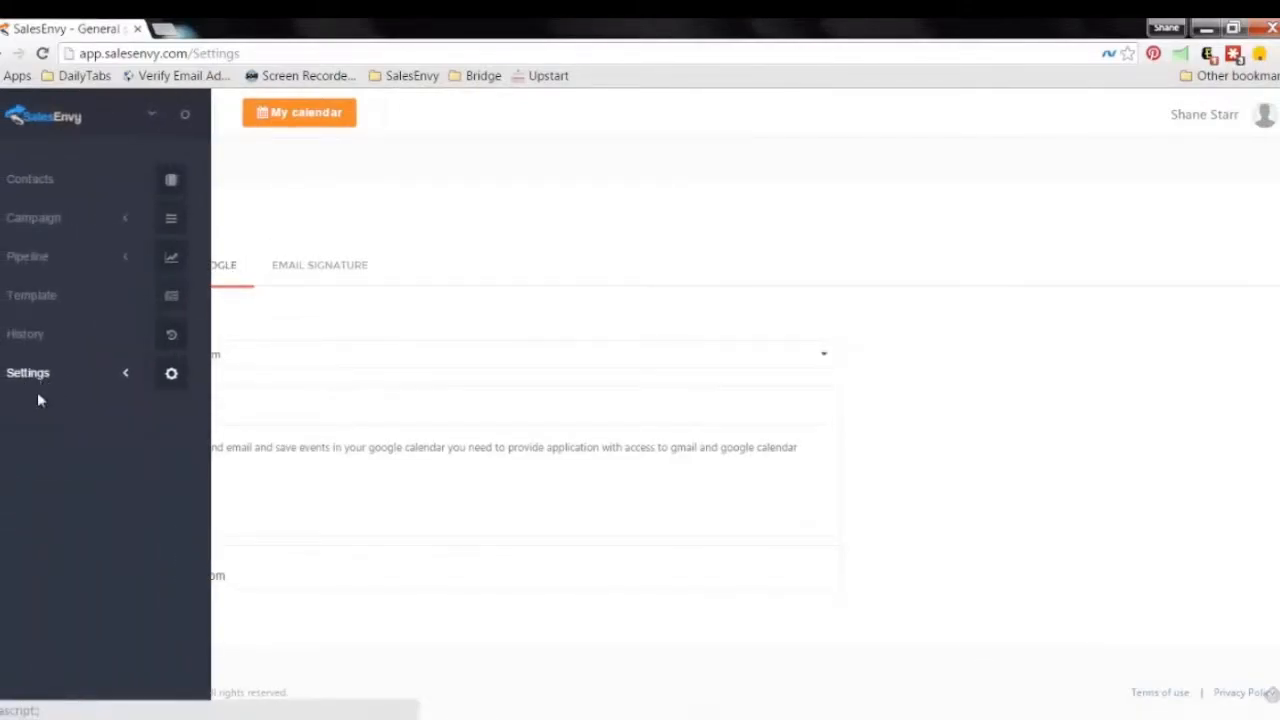
left_click(57, 374)
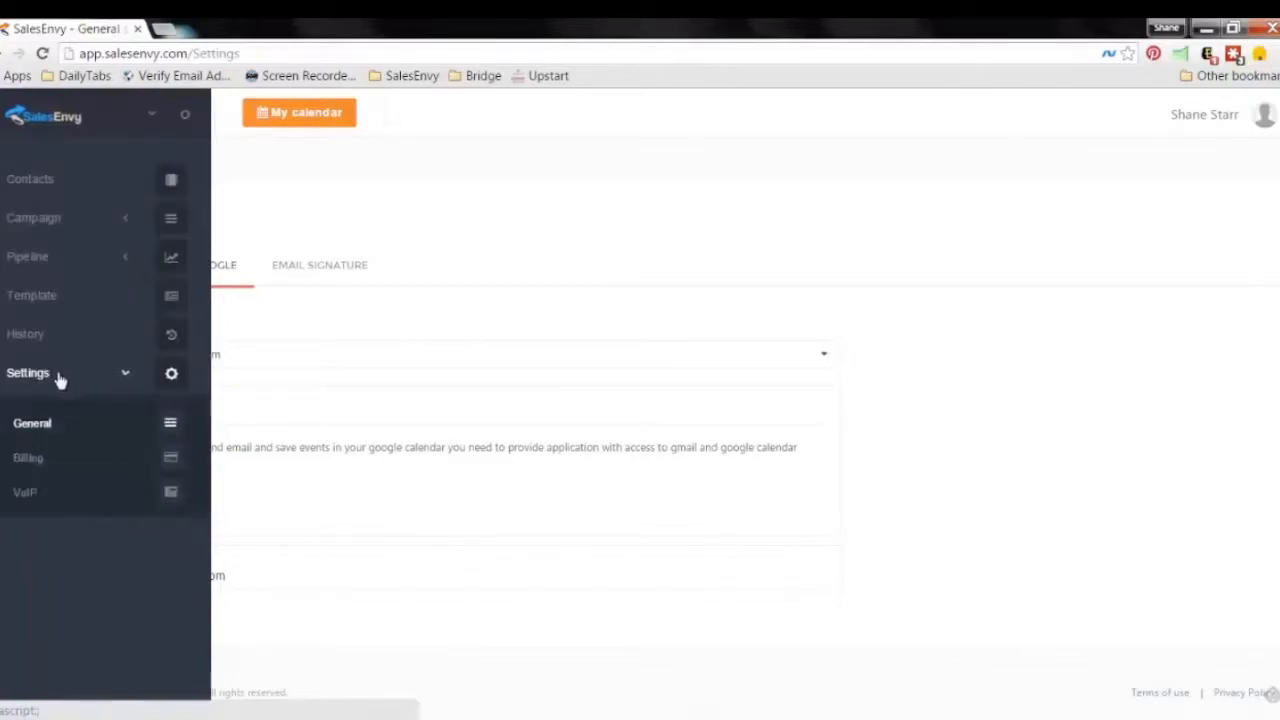
left_click(24, 493)
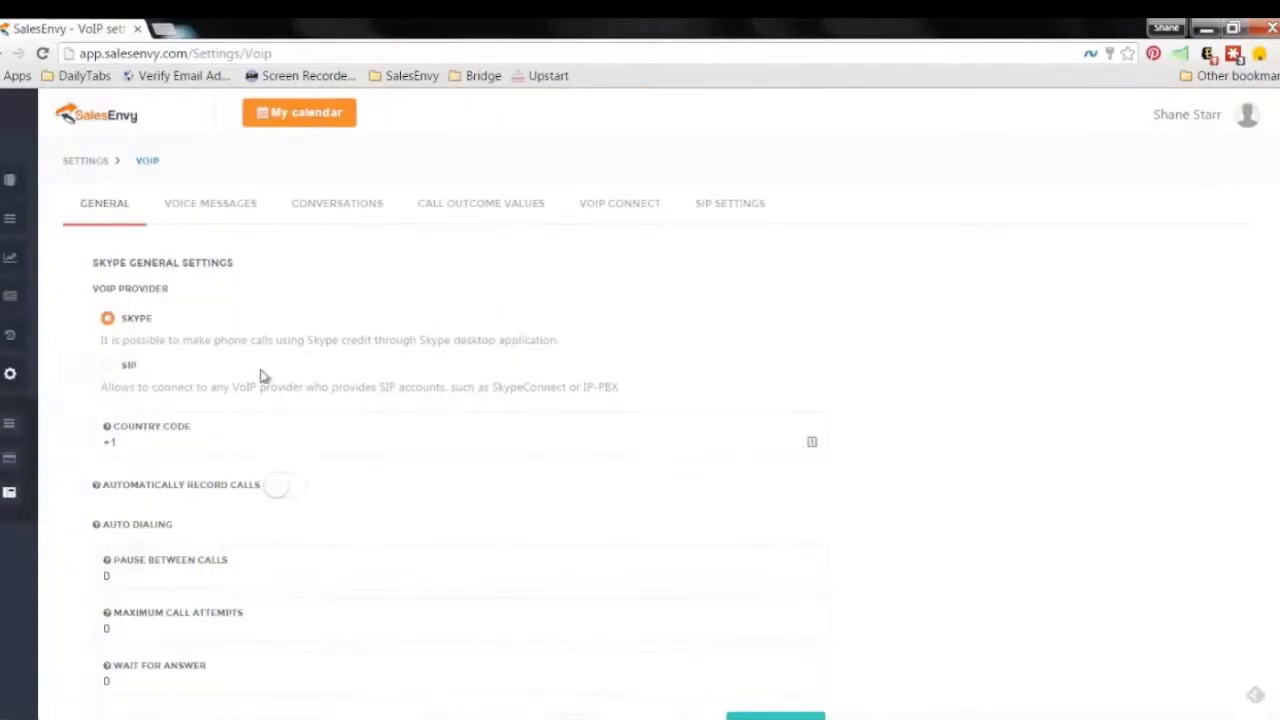
left_click(108, 367)
- Return to the contacts page, look through the CHRO contact list, and bring up the main navigation
left_click(55, 180)
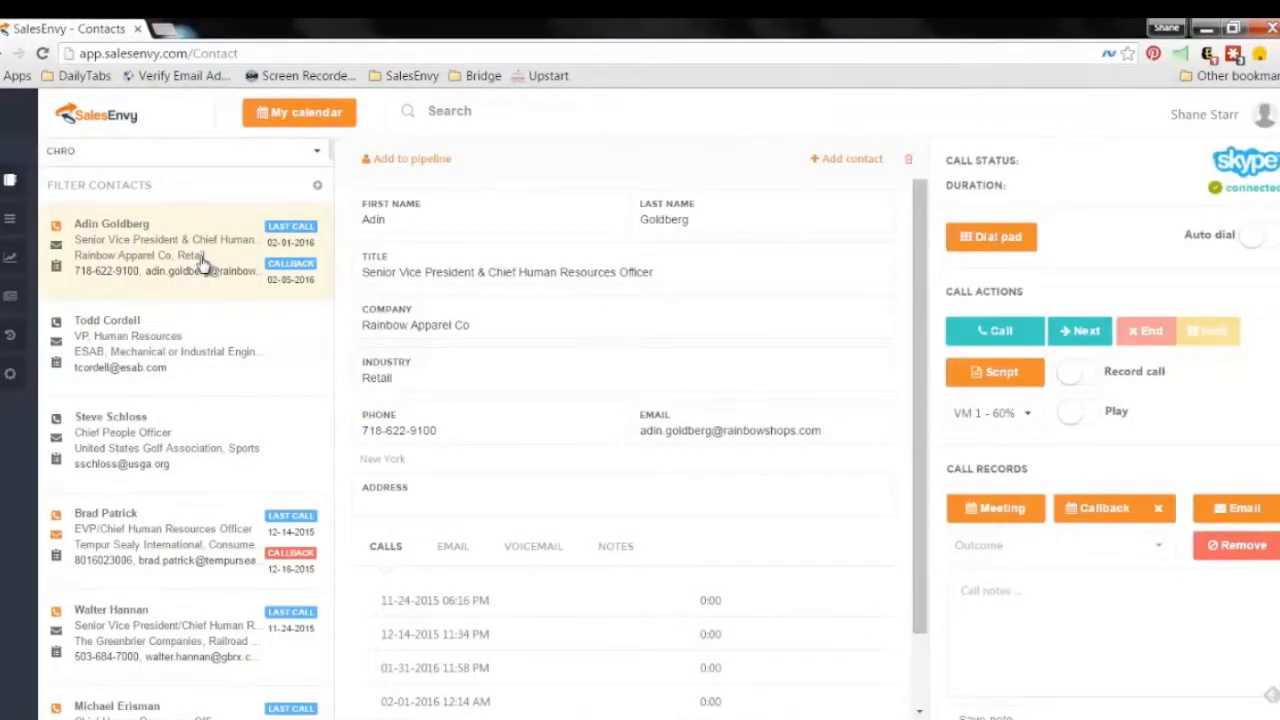
scroll(258, 357, "down", 3)
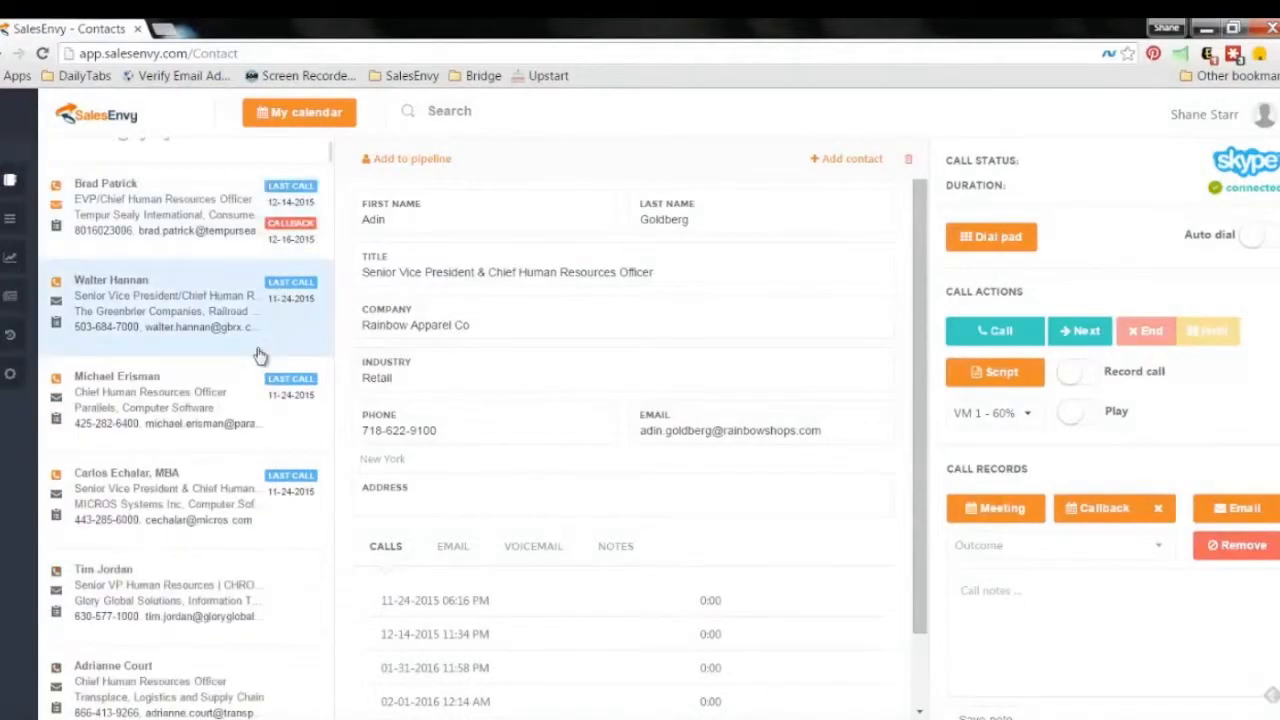
scroll(258, 357, "up", 4)
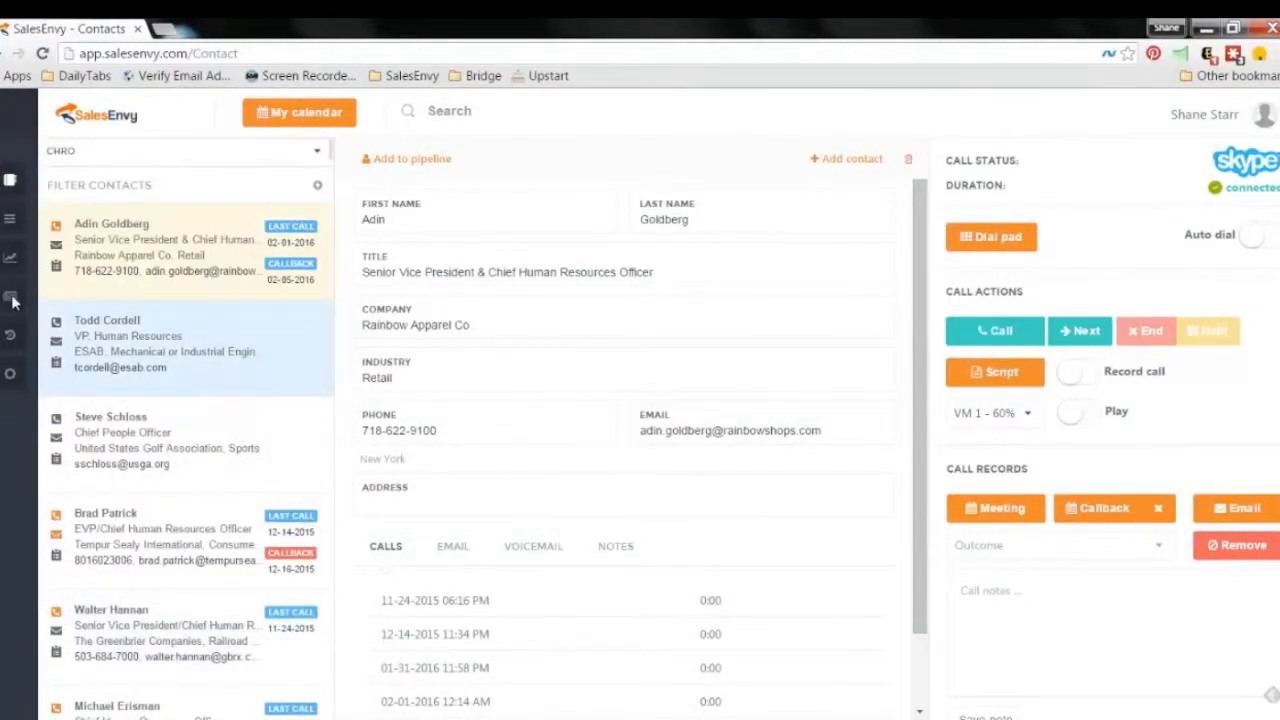
mouse_move(5, 303)
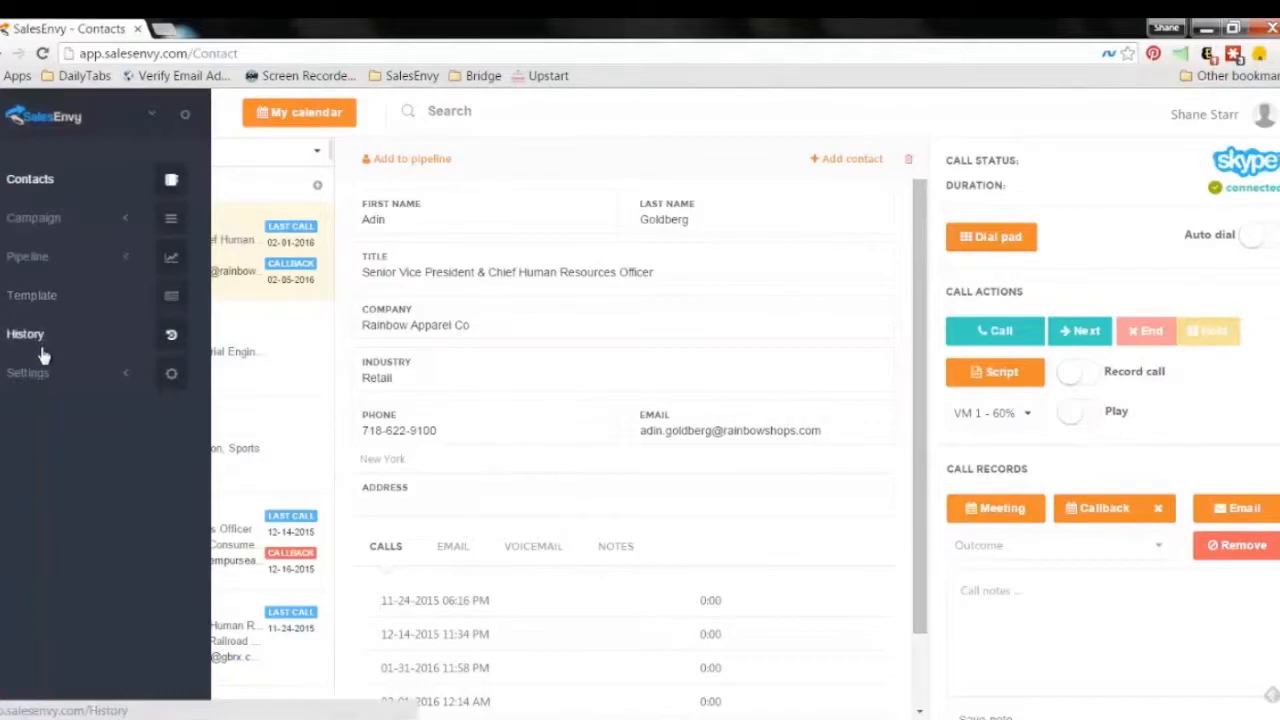